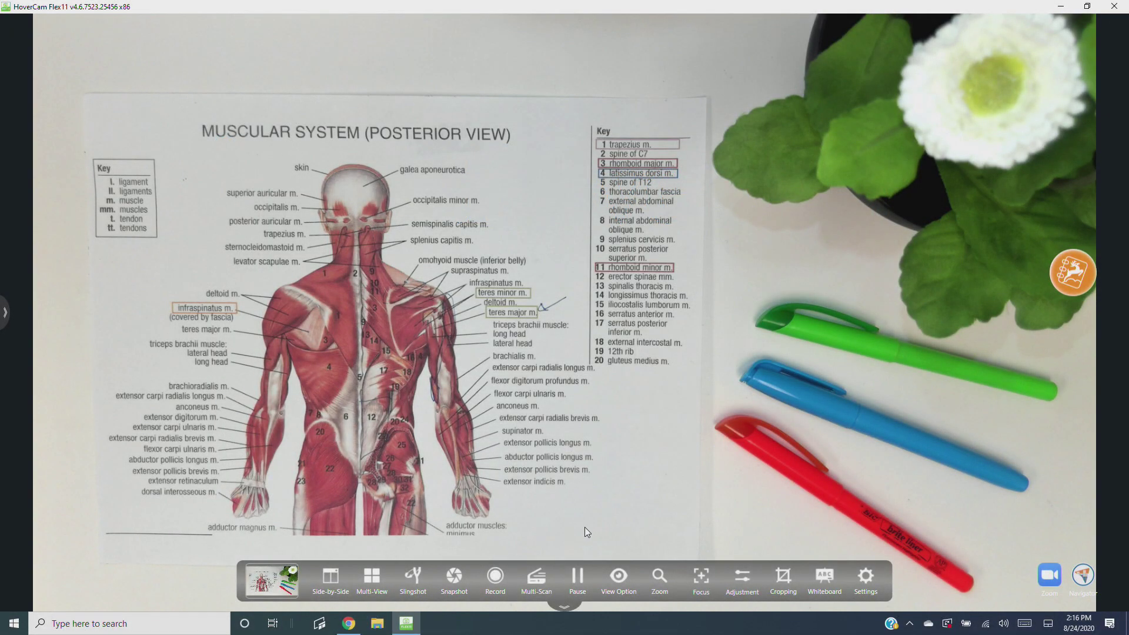
Step: Open the Record popup listing the recording modes for the live camera feed
click(497, 578)
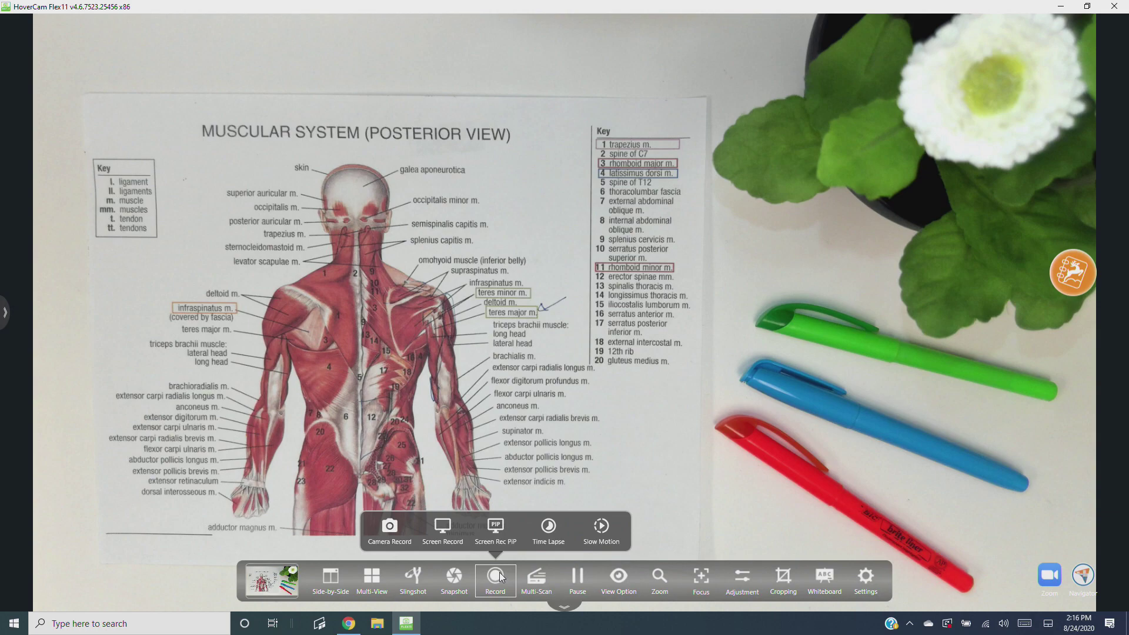
Step: Start a Camera Record of the documents under the camera, then pause it at 00:27
click(398, 534)
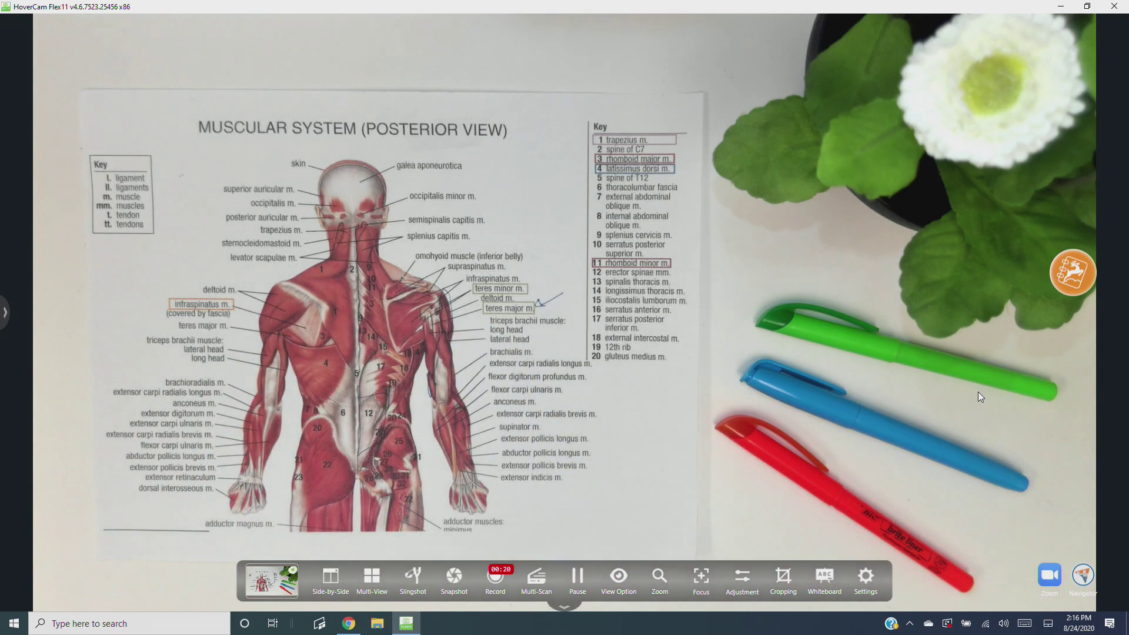
click(494, 585)
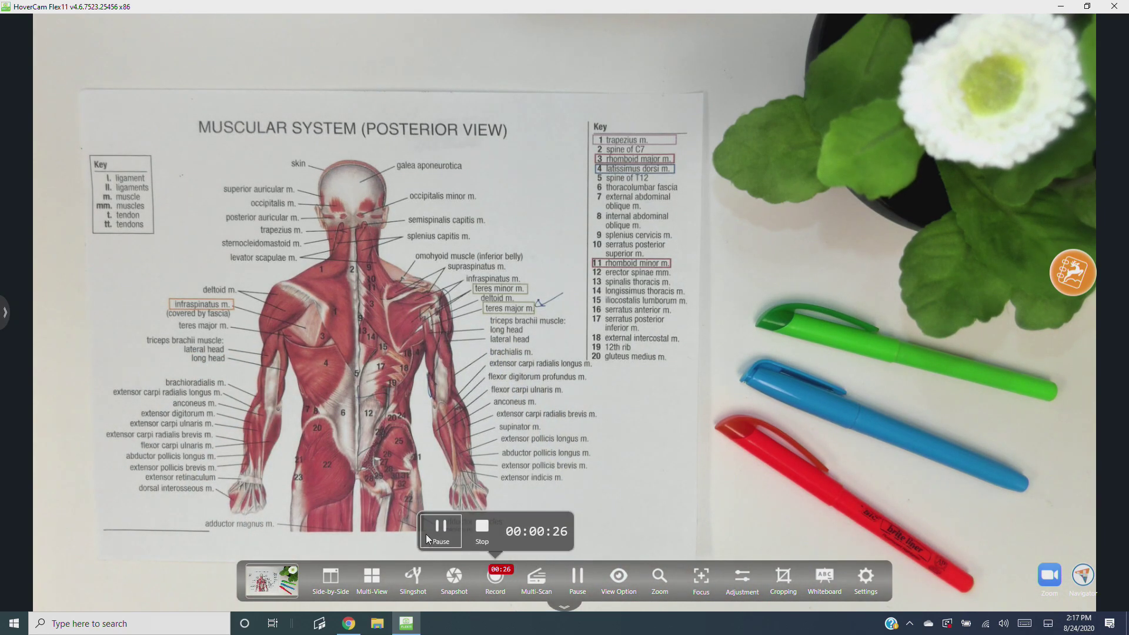
click(429, 536)
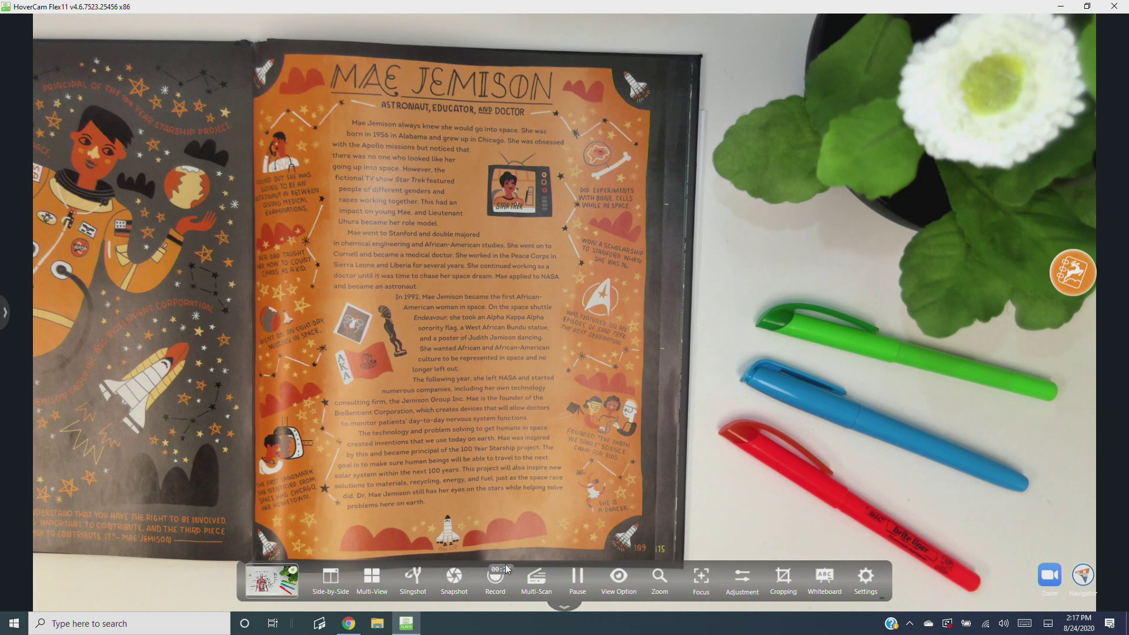
Step: Resume the camera recording, then pause and stop it at 00:33
click(443, 538)
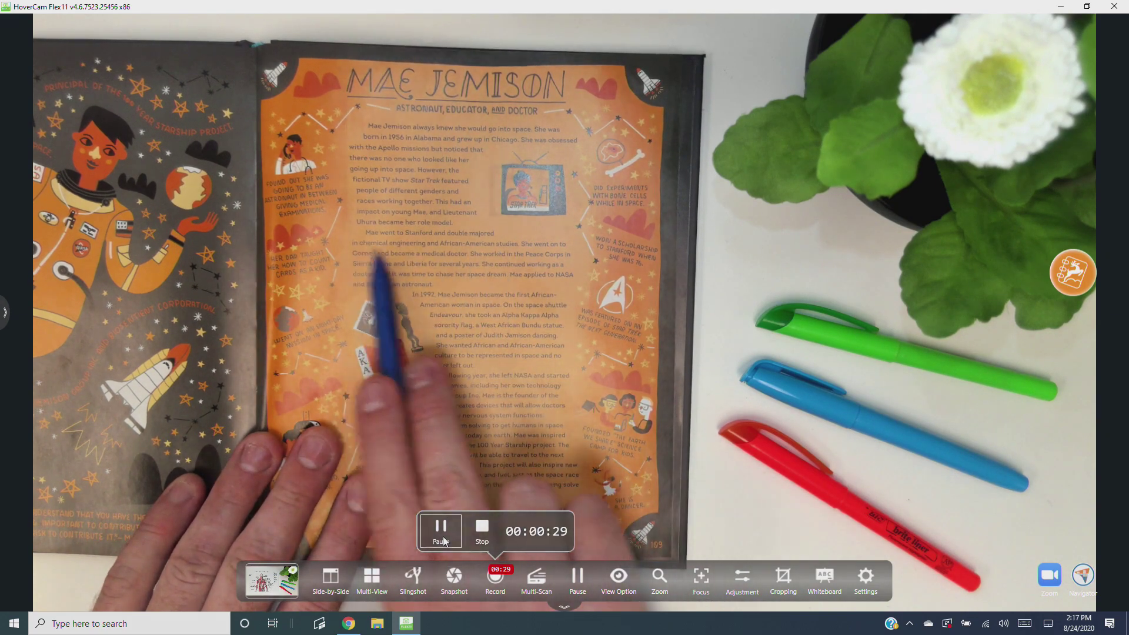
click(443, 535)
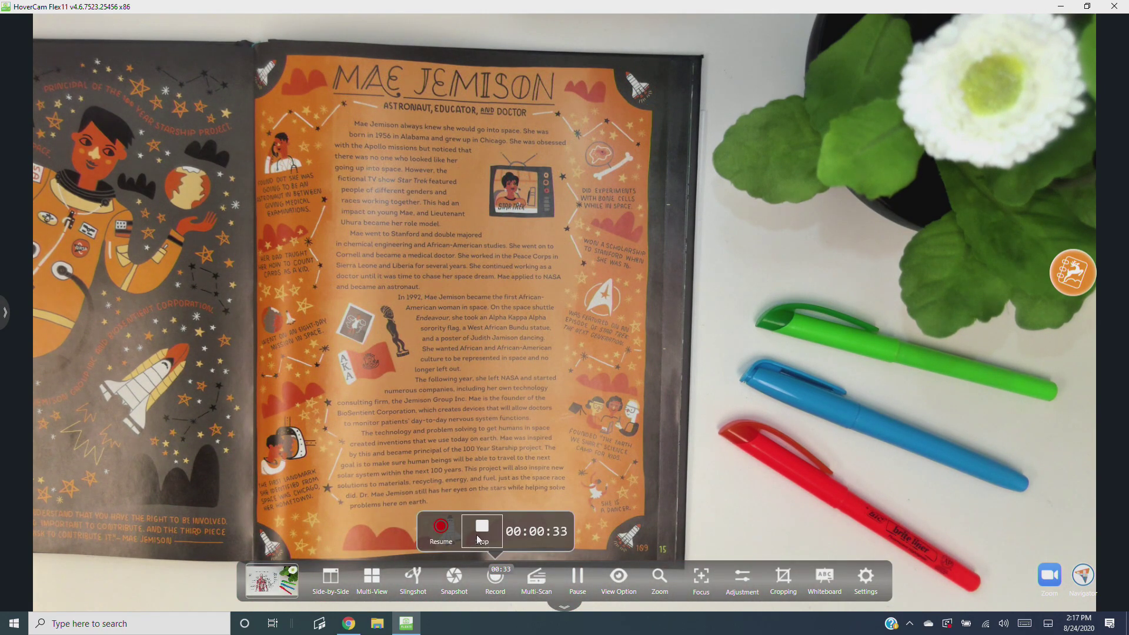
click(478, 536)
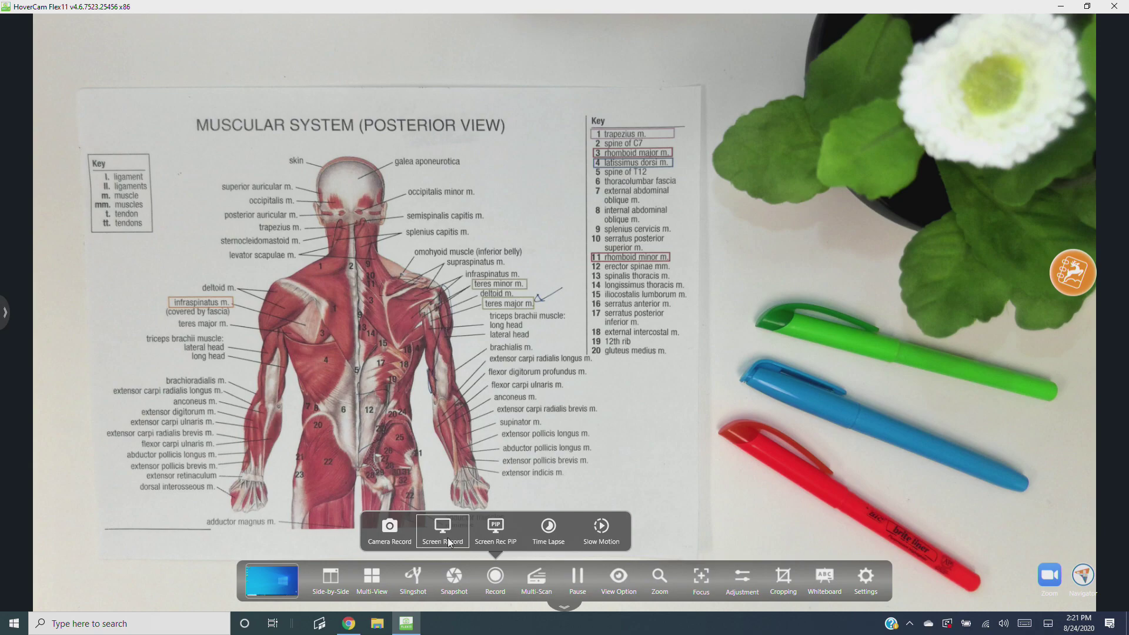
Step: Start a Screen Record and open 493x335_bicep.jpg in Photos, zoomed in
click(447, 538)
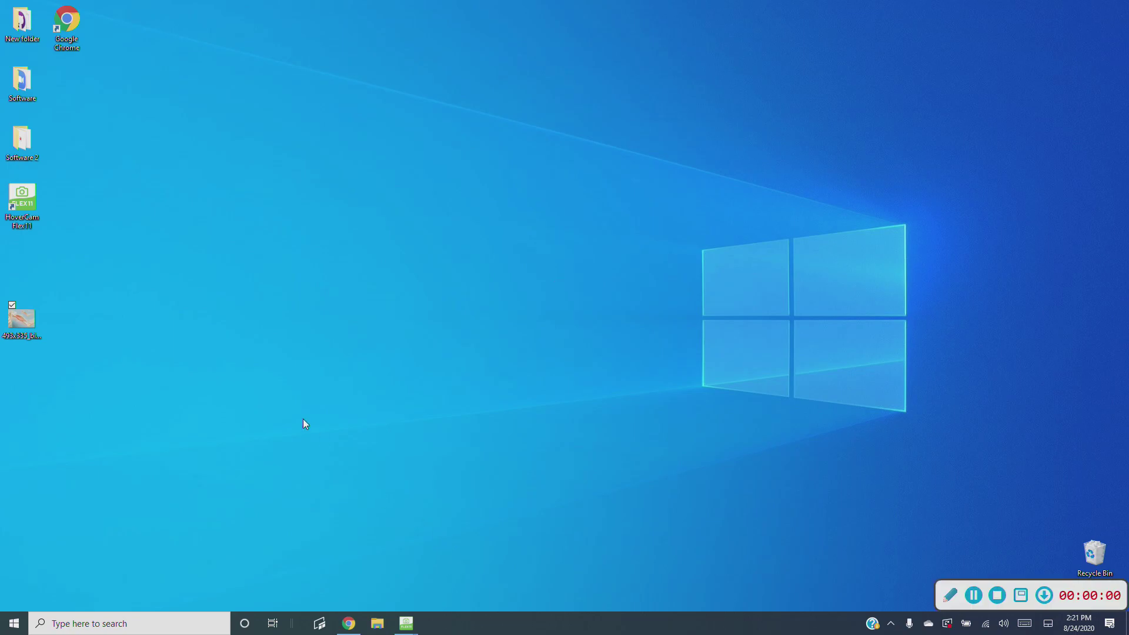
double_click(30, 323)
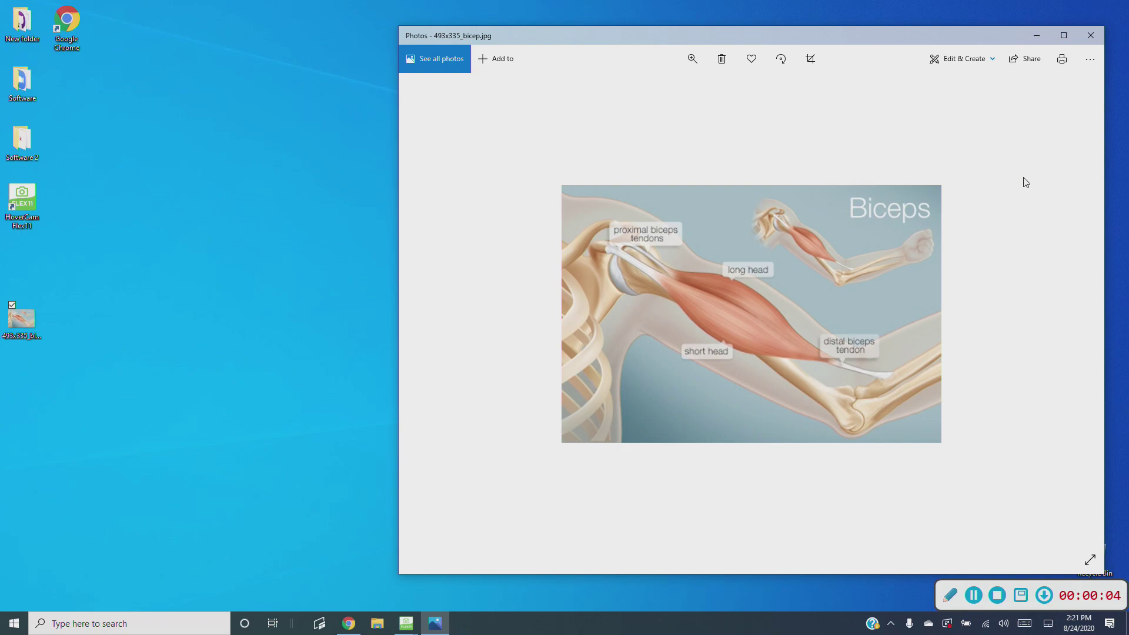
scroll(685, 423, up, 2)
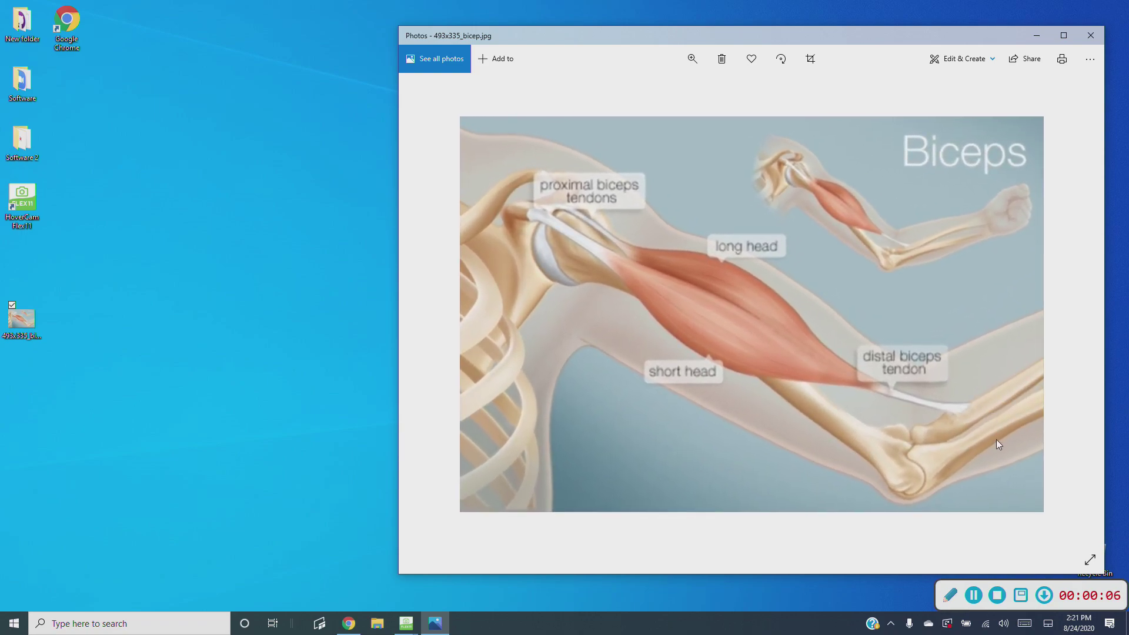
Step: Annotate the bicep image with a dark line, a red circle and a yellow highlighter
click(950, 595)
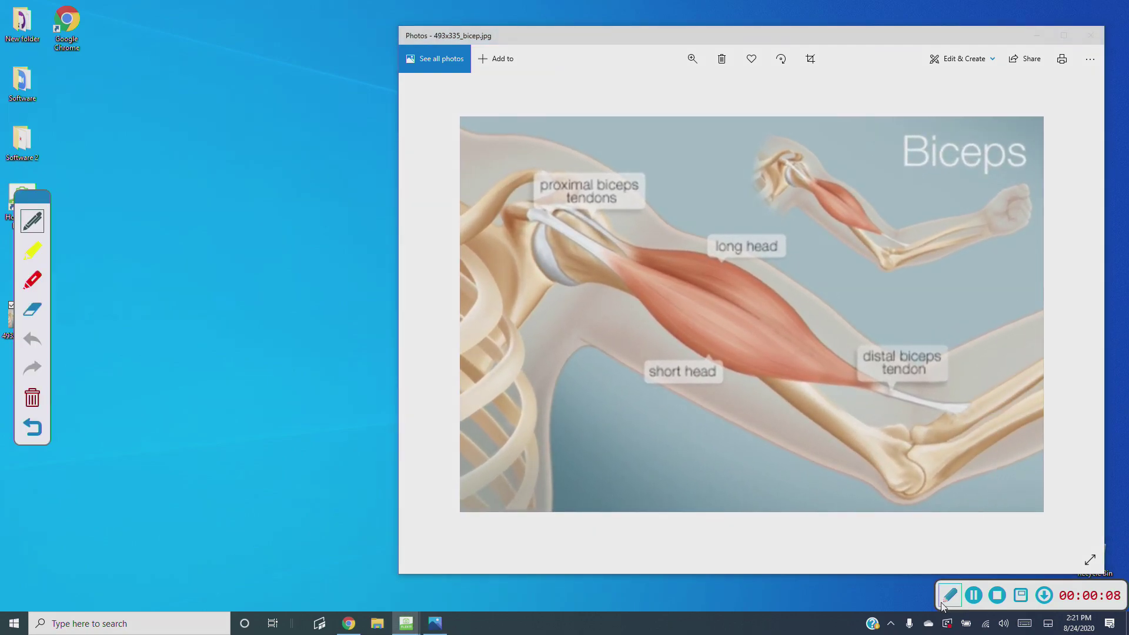
click(38, 228)
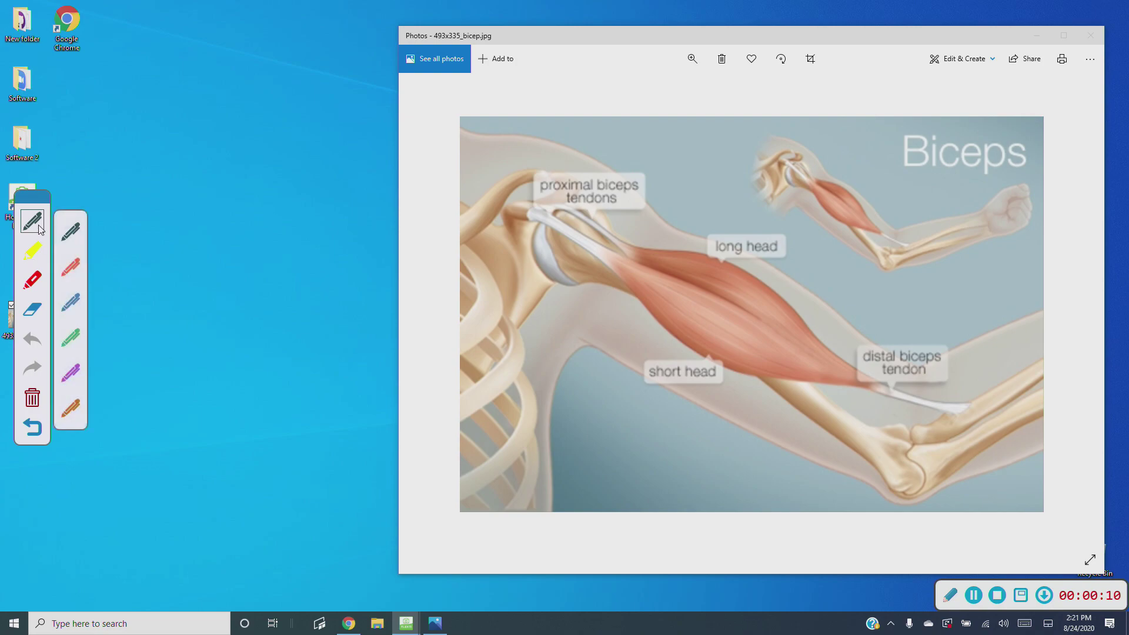
mouse_move(244, 300)
mouse_down()
mouse_move(454, 227)
mouse_move(542, 211)
mouse_move(488, 195)
mouse_move(485, 240)
mouse_up()
click(32, 250)
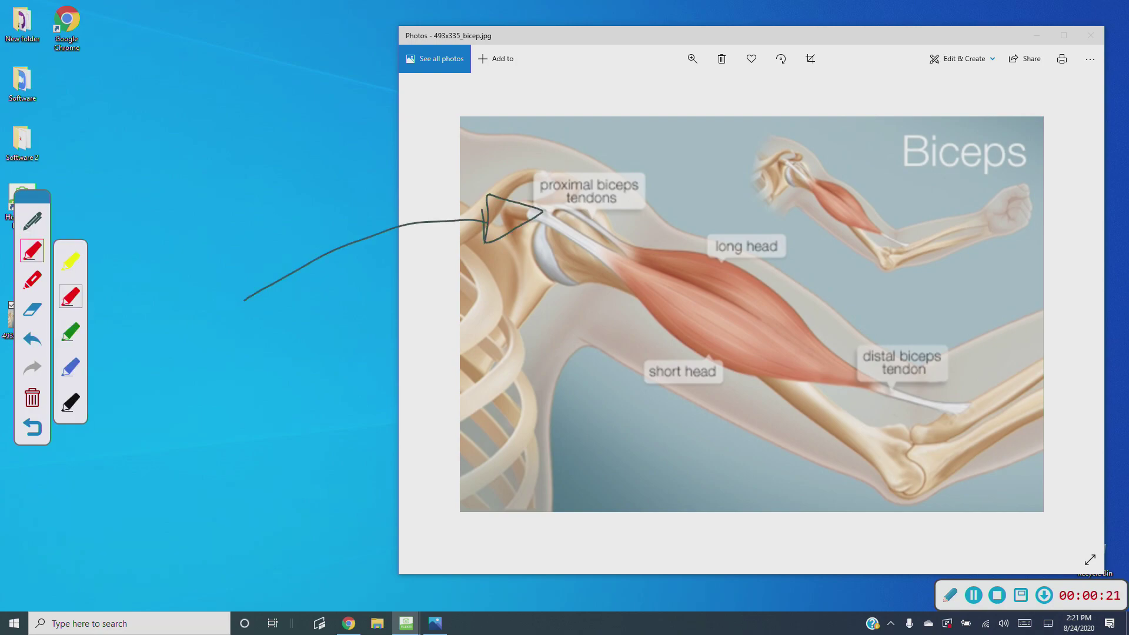
click(70, 281)
mouse_move(643, 138)
mouse_down()
mouse_move(532, 253)
mouse_move(535, 145)
mouse_up()
click(31, 280)
click(70, 362)
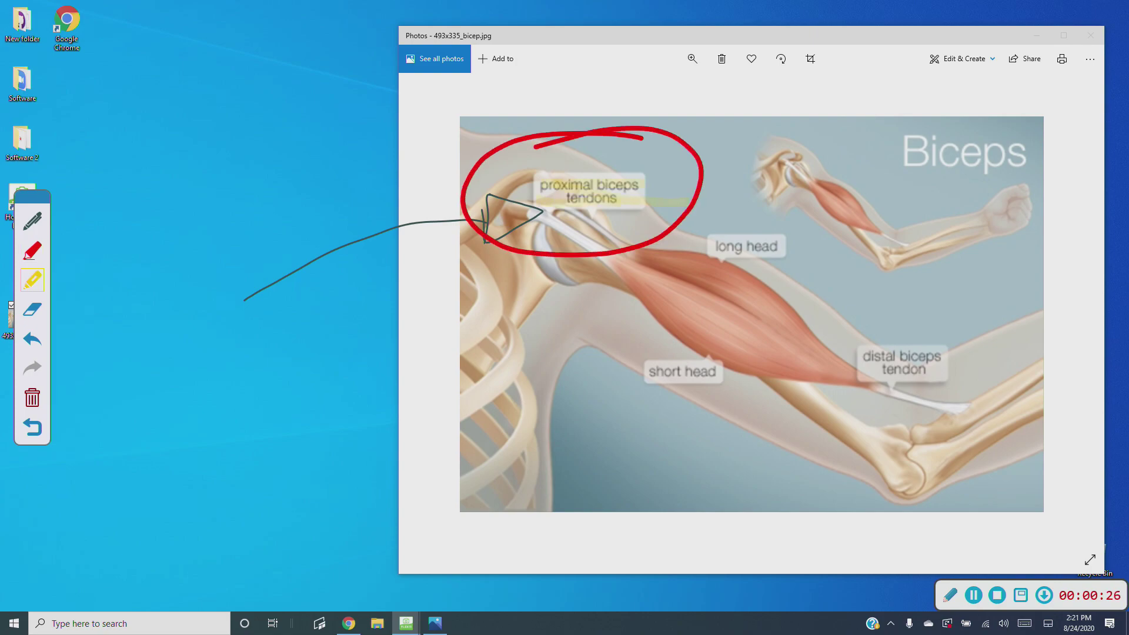
Step: Erase the red circle, undo and redo the erase, then clear all annotations
click(32, 309)
click(621, 254)
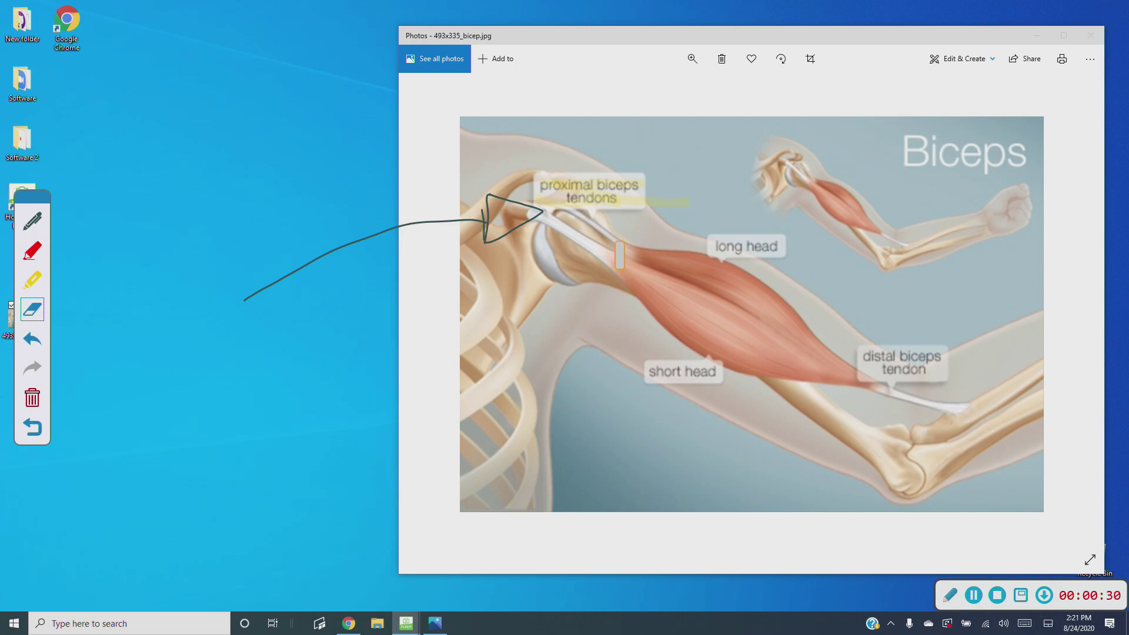
click(32, 340)
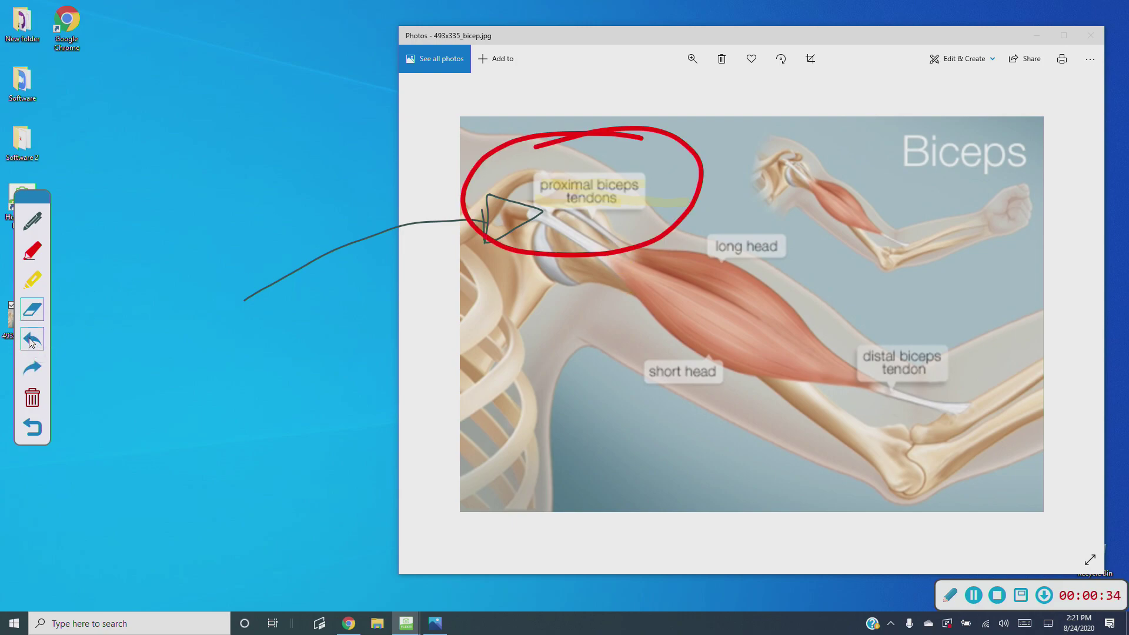
click(33, 368)
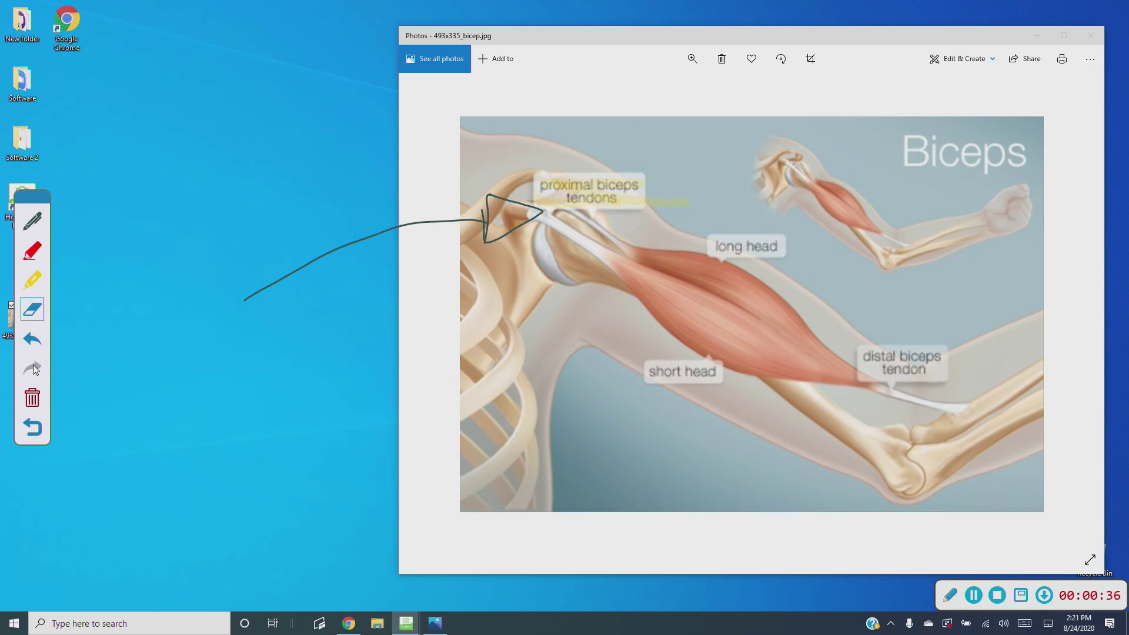
click(32, 399)
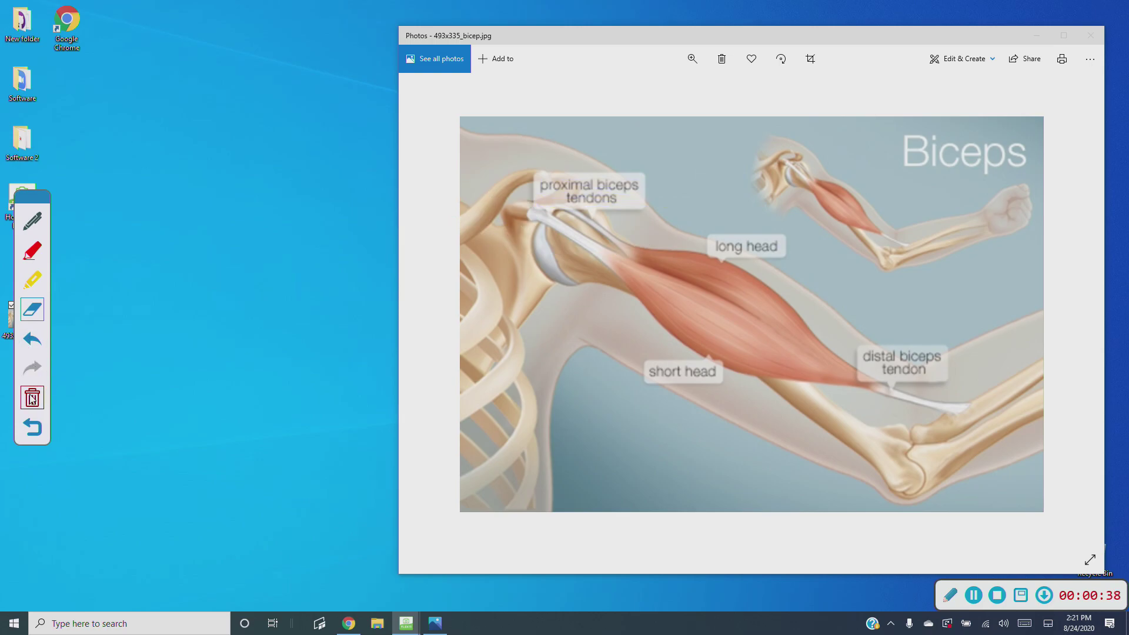
Step: Close the annotation toolbar, then pause and resume the screen recording
click(31, 426)
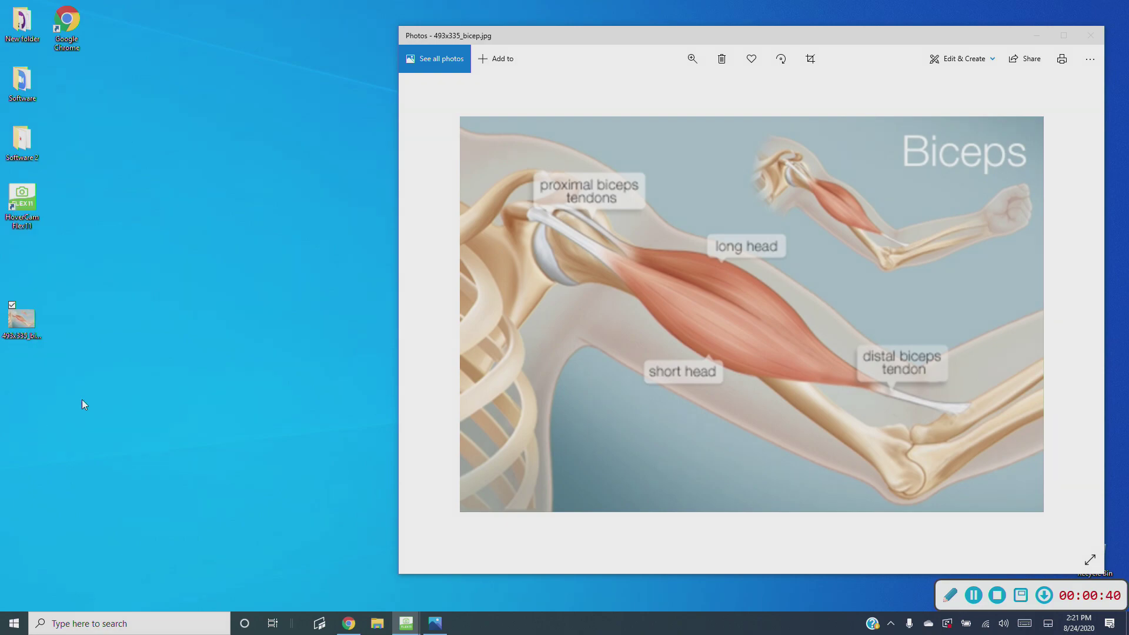
click(974, 596)
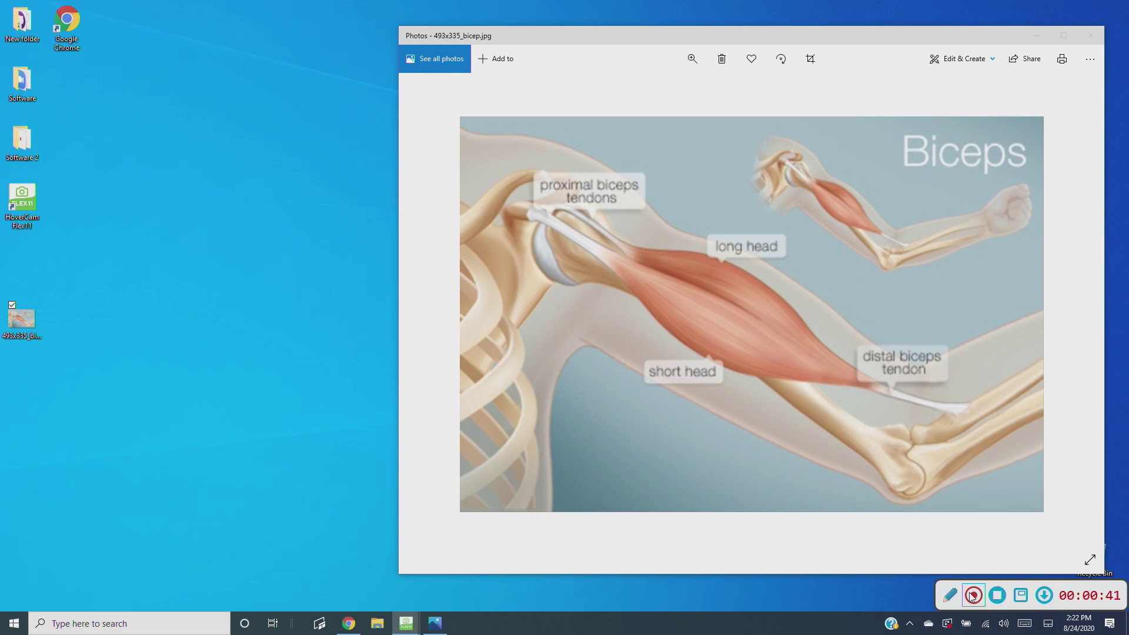
click(973, 596)
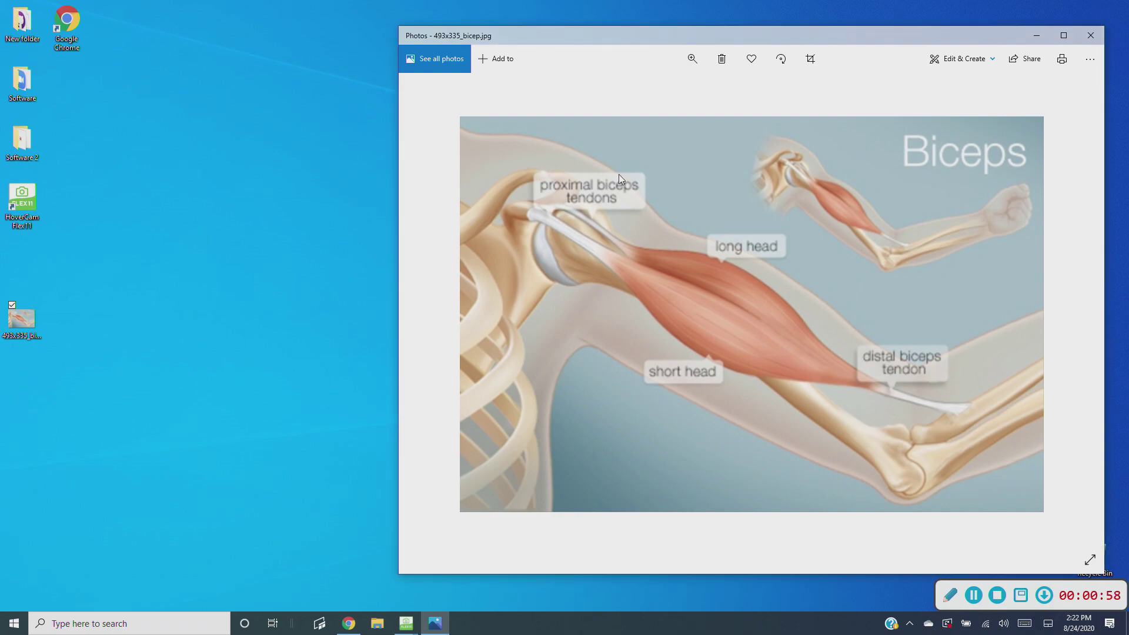
Step: Add a webcam picture-in-picture, placing it top-left and shifting the Photos window left
click(1023, 598)
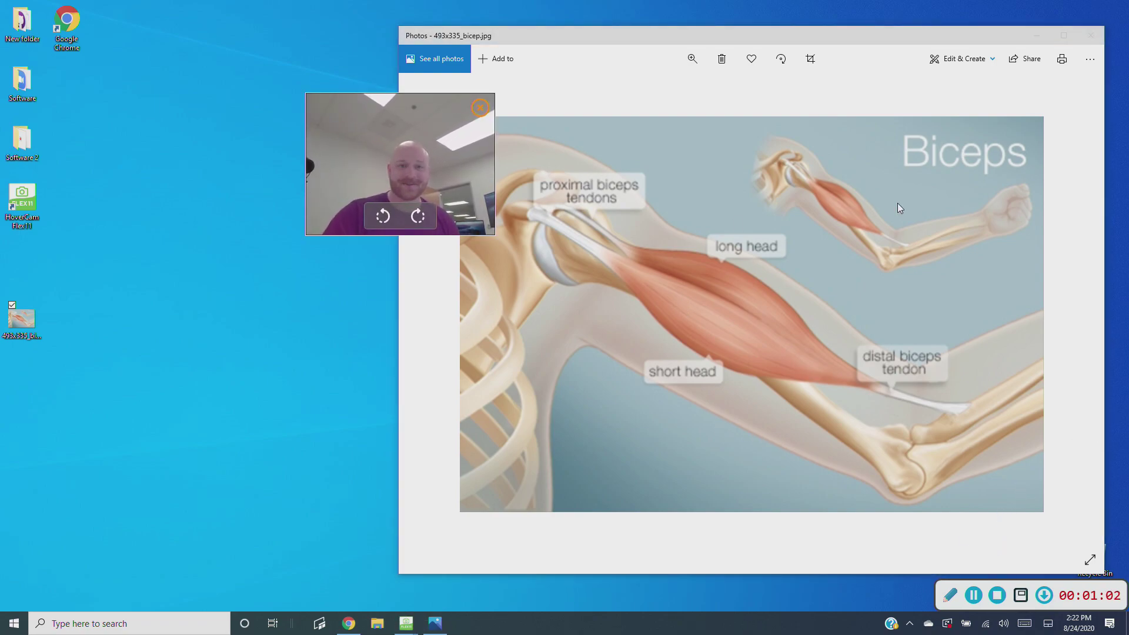
drag(457, 144, 176, 84)
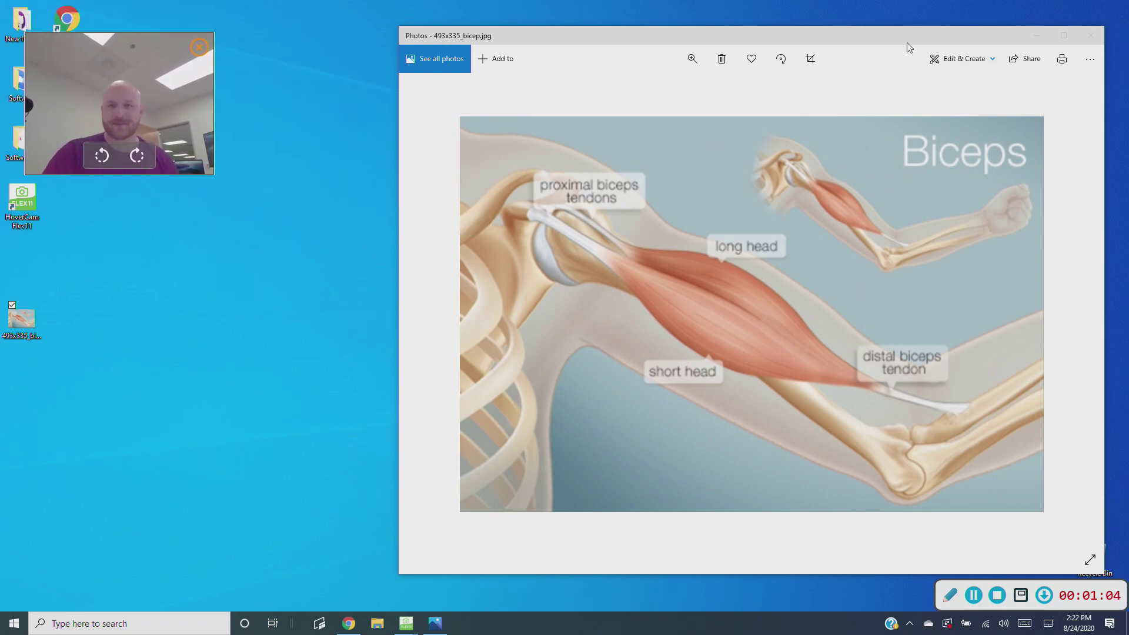
drag(897, 38, 784, 35)
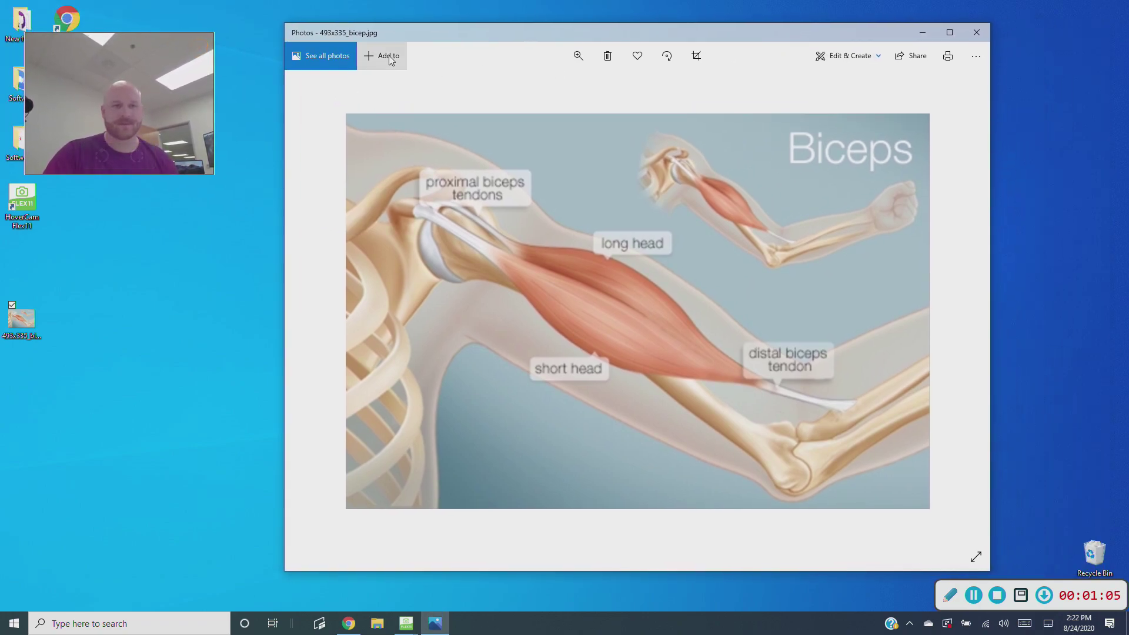
click(201, 49)
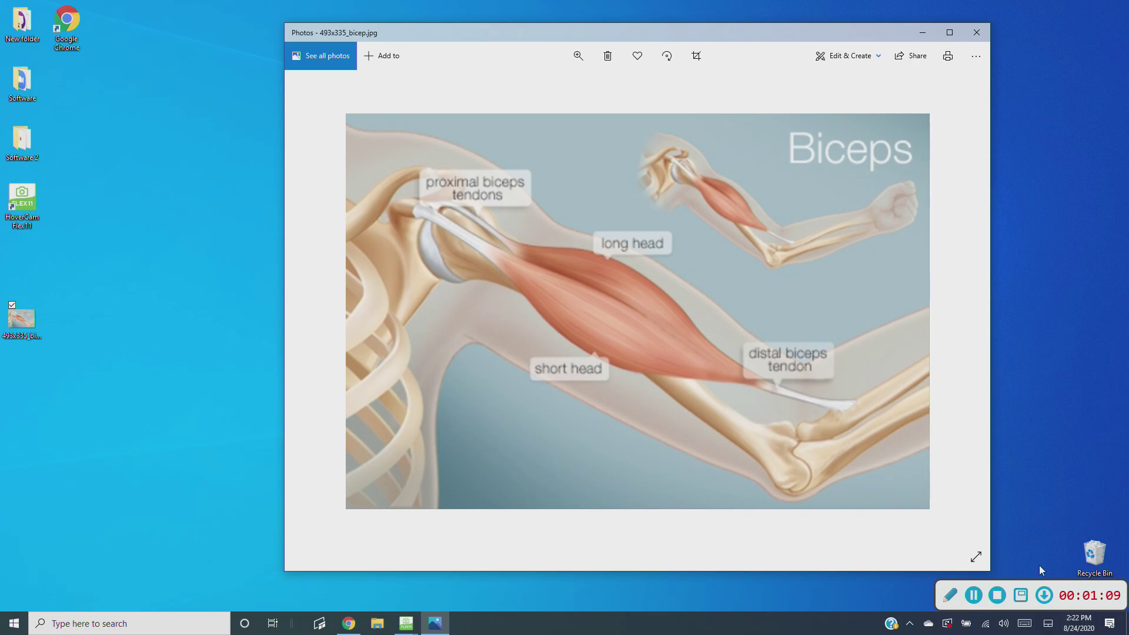
Step: Save the screen recording, close Photos and show the musculoskeletal slides in Chrome
click(1045, 596)
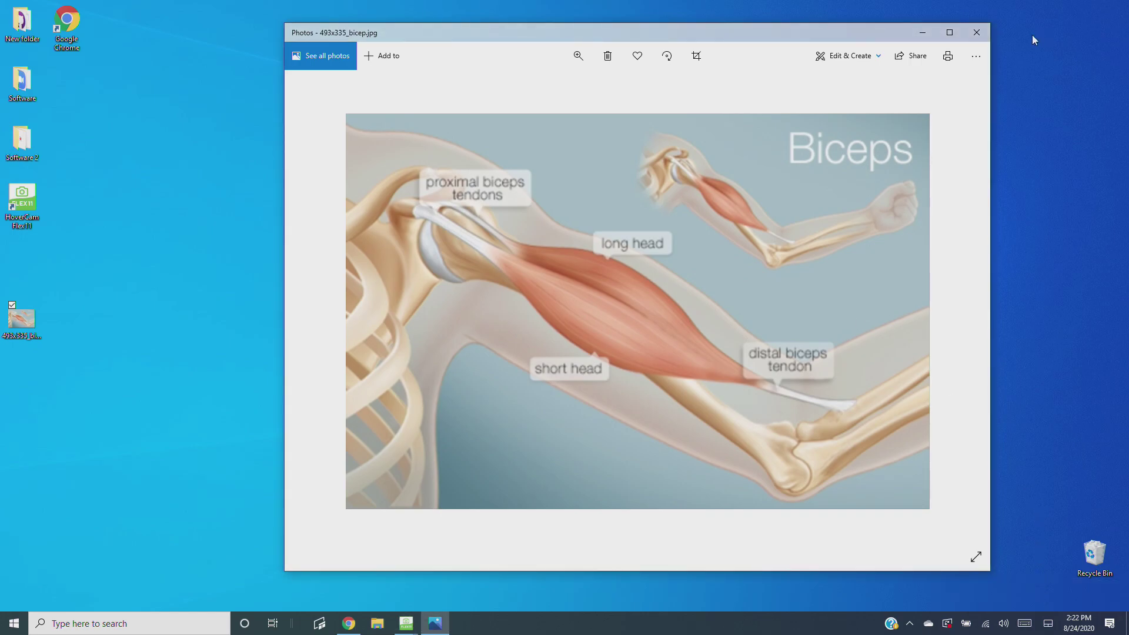
click(977, 37)
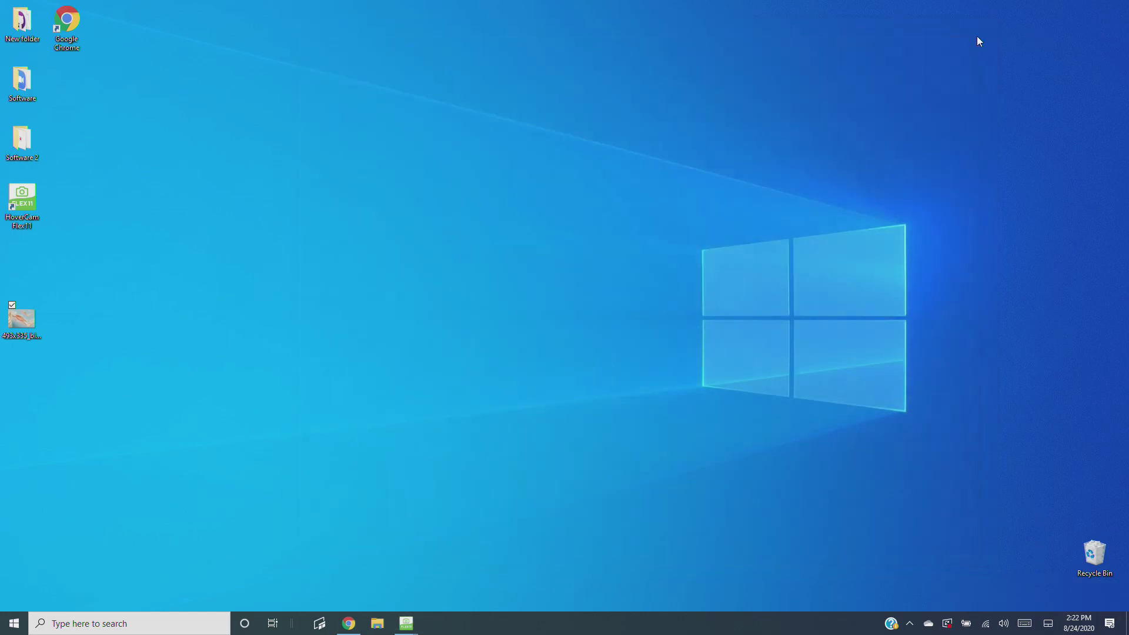
click(349, 624)
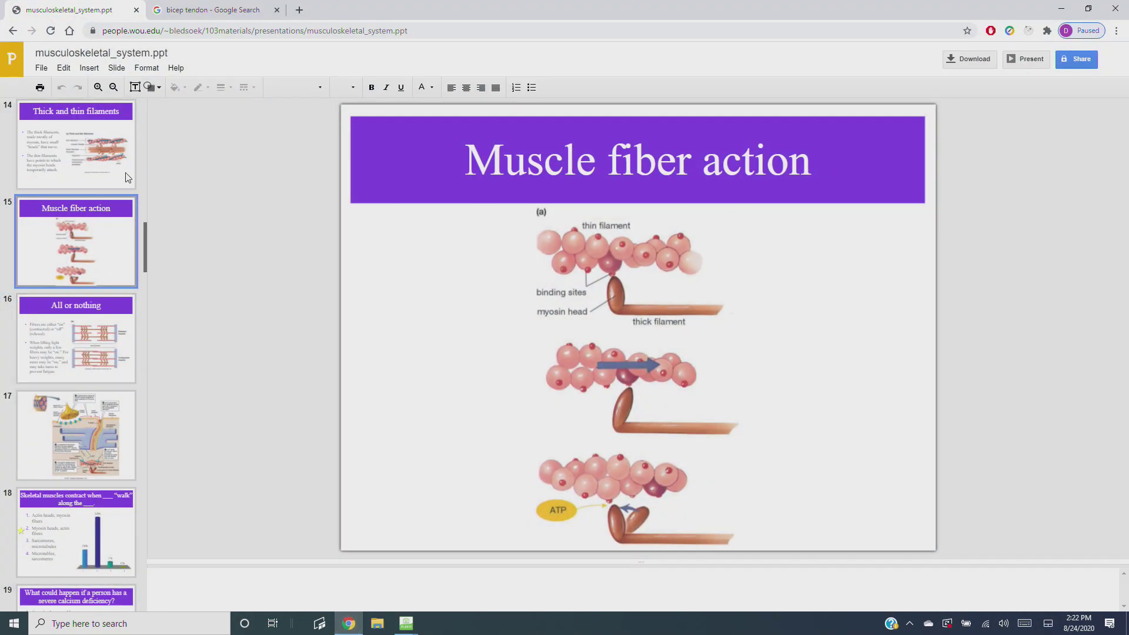
Step: Minimize Chrome and return to the main HoverCam window via the floating recording controls
click(1061, 9)
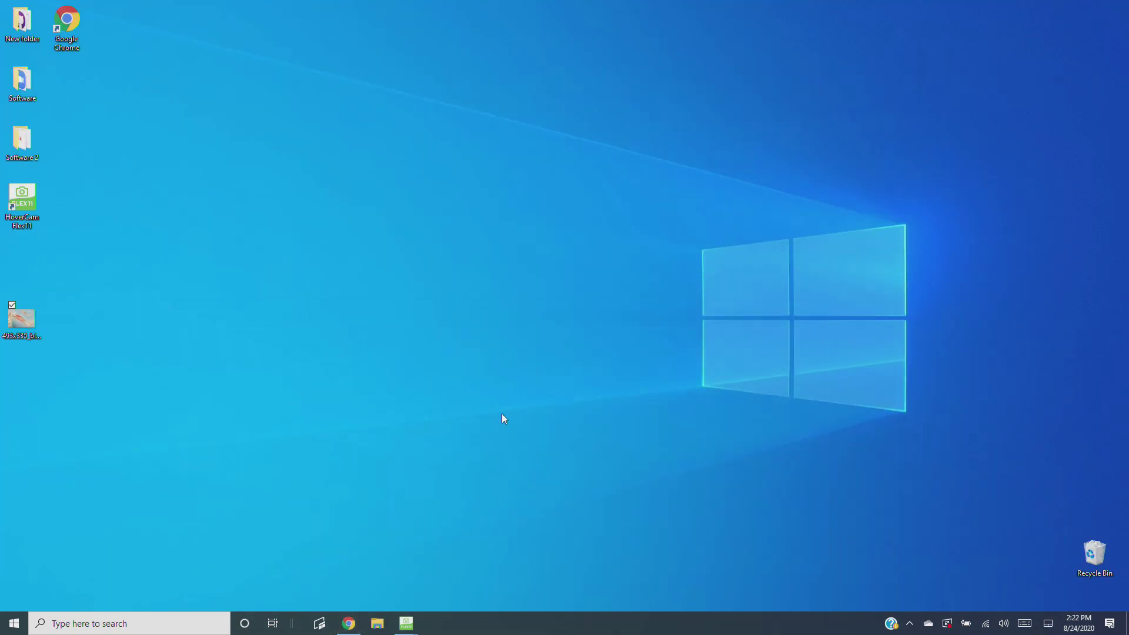
mouse_move(407, 623)
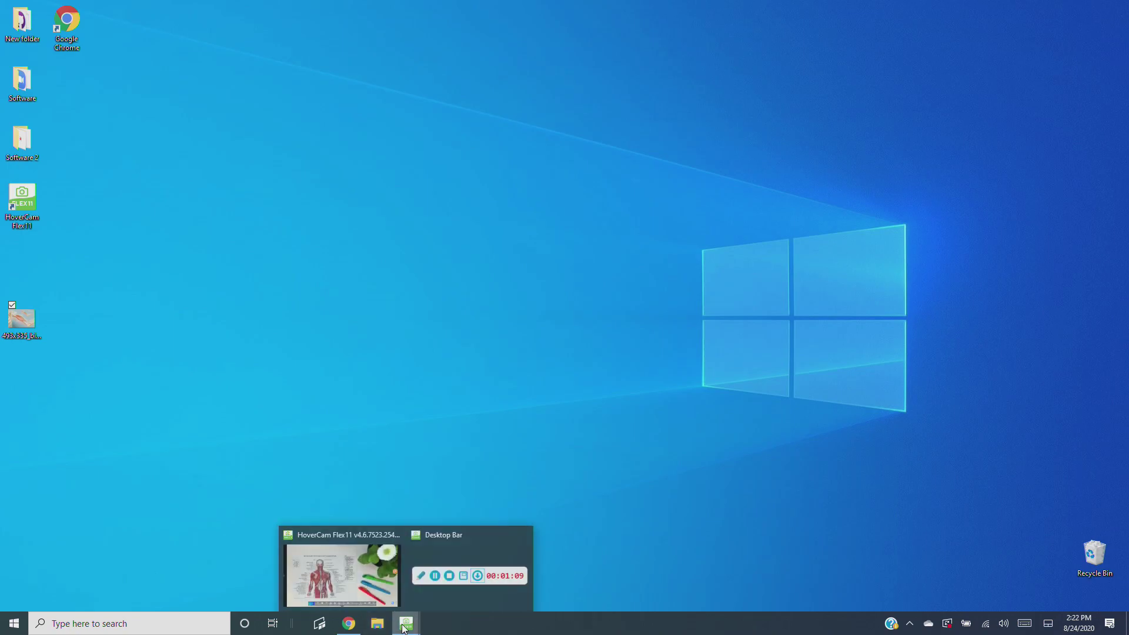
click(441, 582)
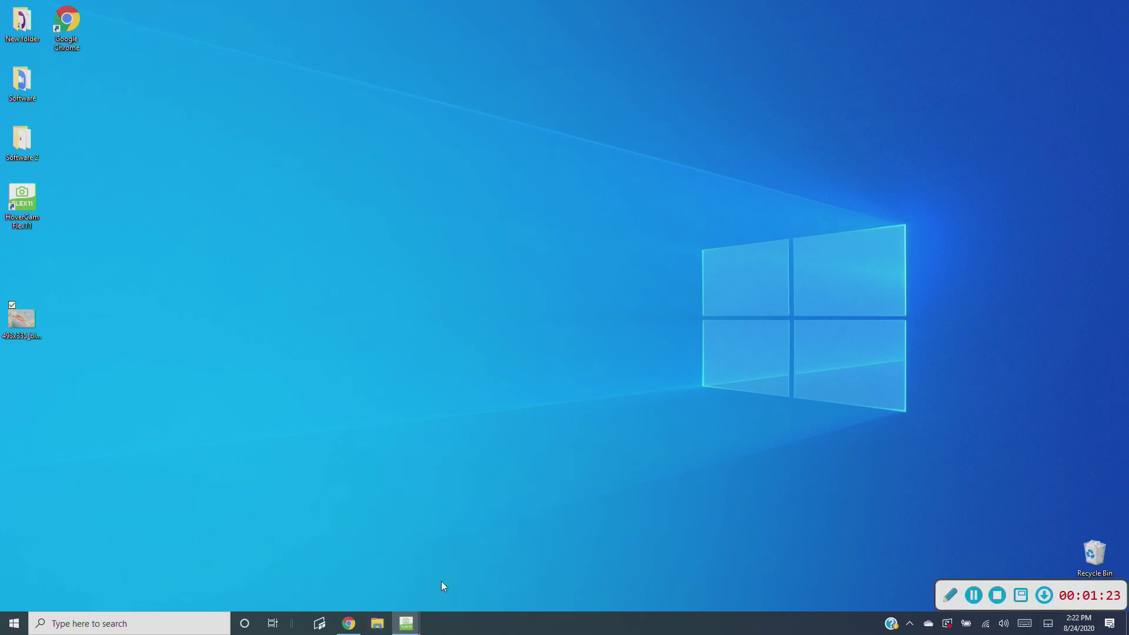
click(1013, 606)
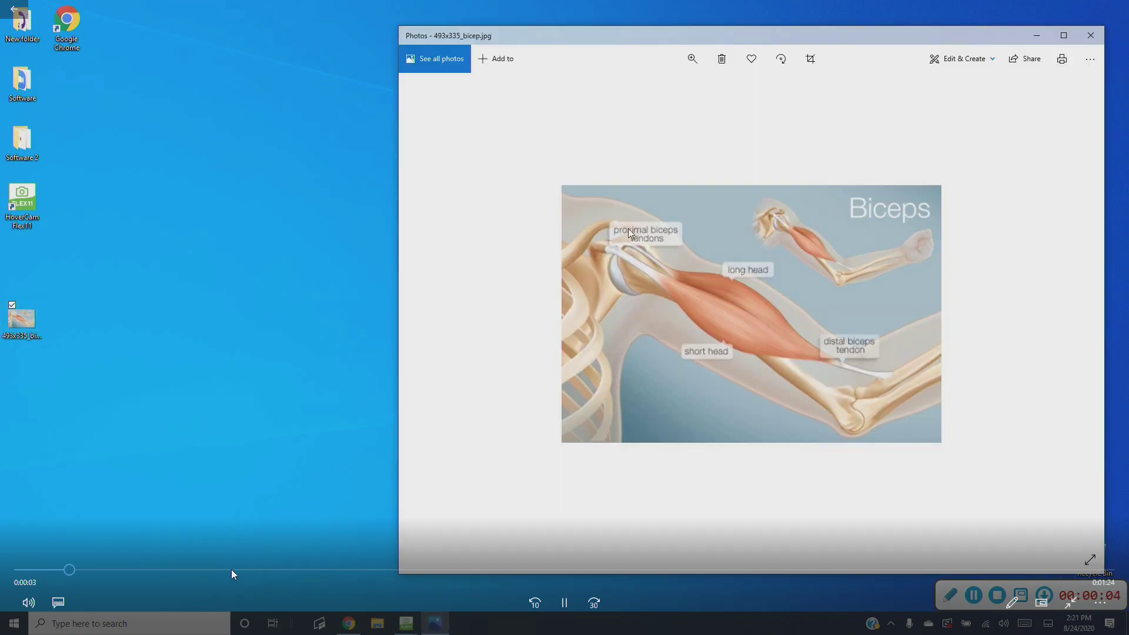
Step: Skip ahead in the playback, then start a Screen Rec PIP recording
click(231, 570)
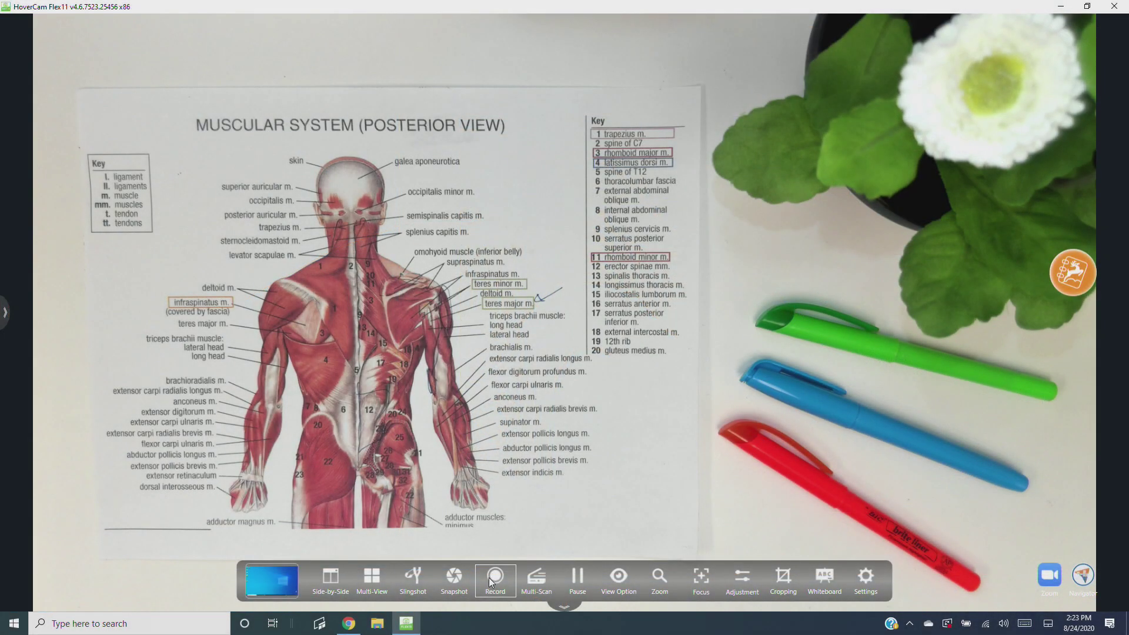
click(490, 581)
click(499, 530)
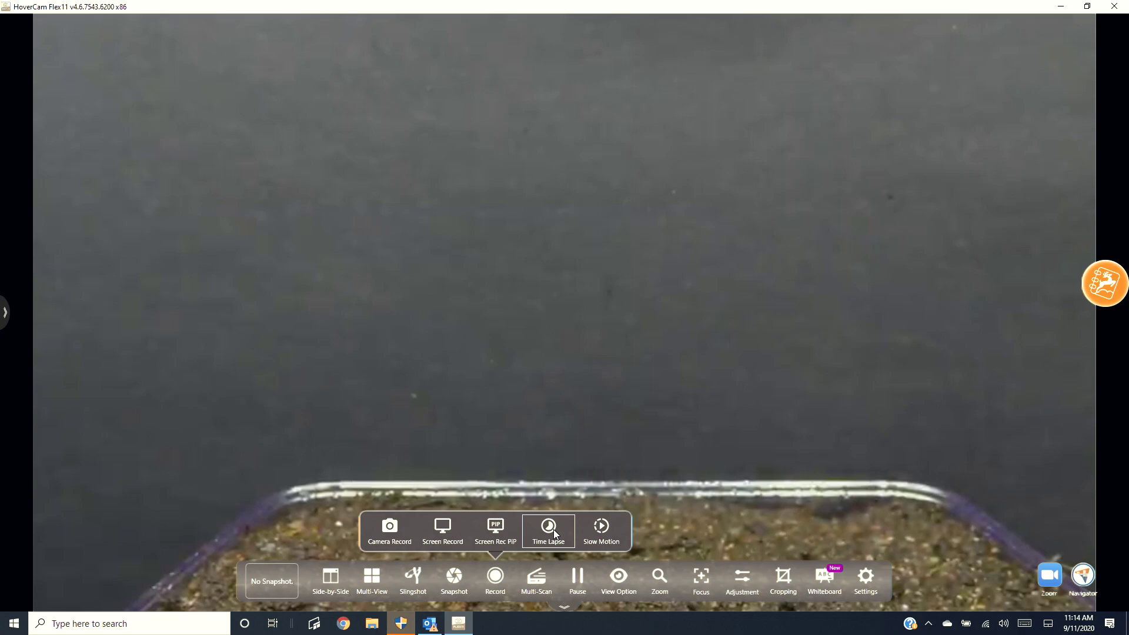
Step: Set a Time Lapse of 15 h 15 m 5 s at 160x speed with 15 fps playback
click(554, 533)
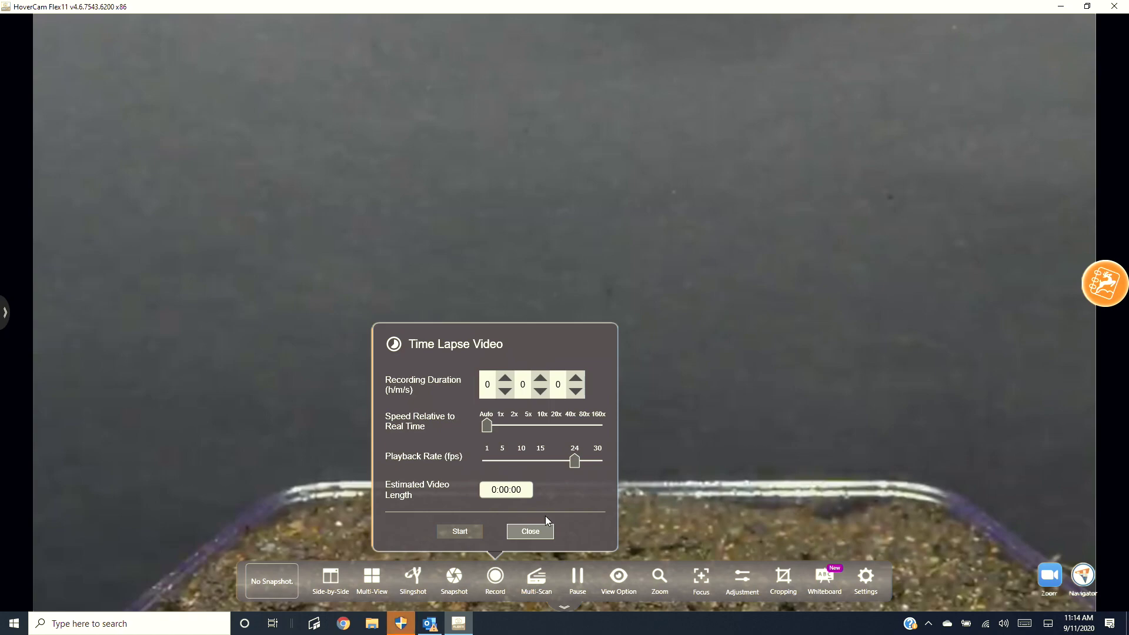
click(505, 379)
click(506, 379)
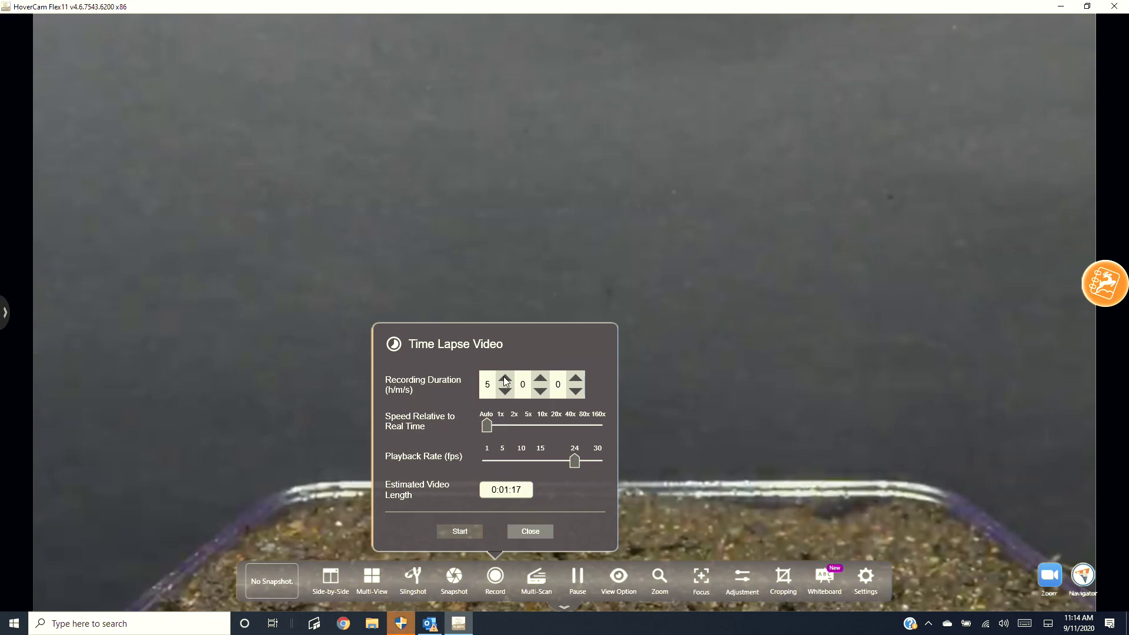
click(541, 379)
click(541, 379)
click(541, 379)
click(542, 379)
click(576, 379)
click(576, 379)
drag(498, 426, 597, 425)
drag(574, 461, 541, 460)
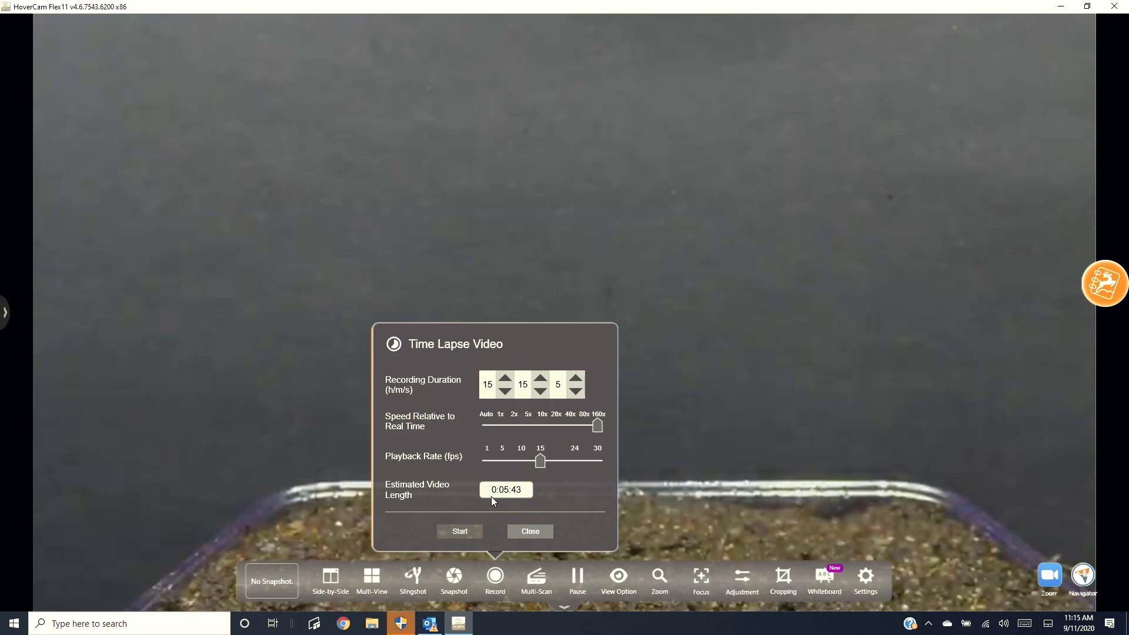
Step: Start the seedling time-lapse and stop it at 00:00:30
click(460, 531)
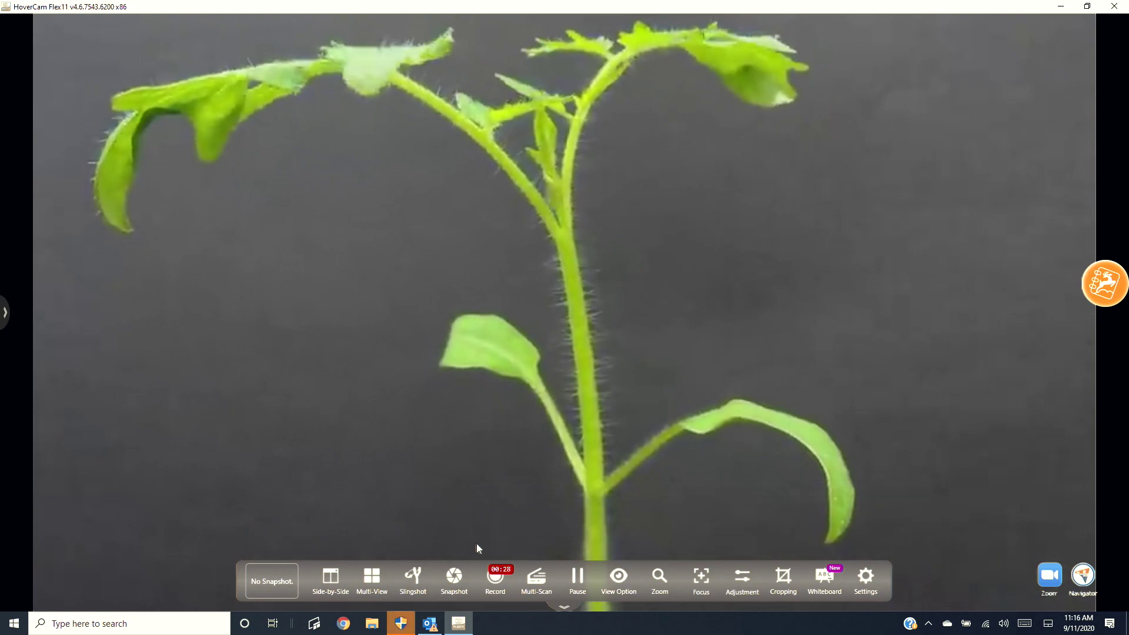
click(495, 578)
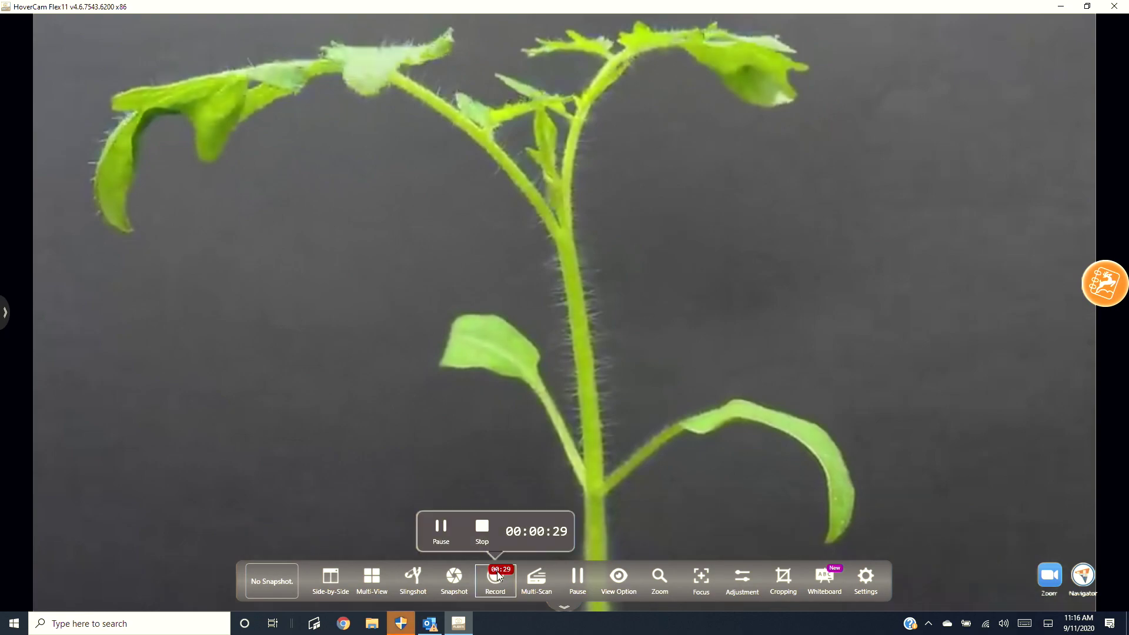
click(491, 542)
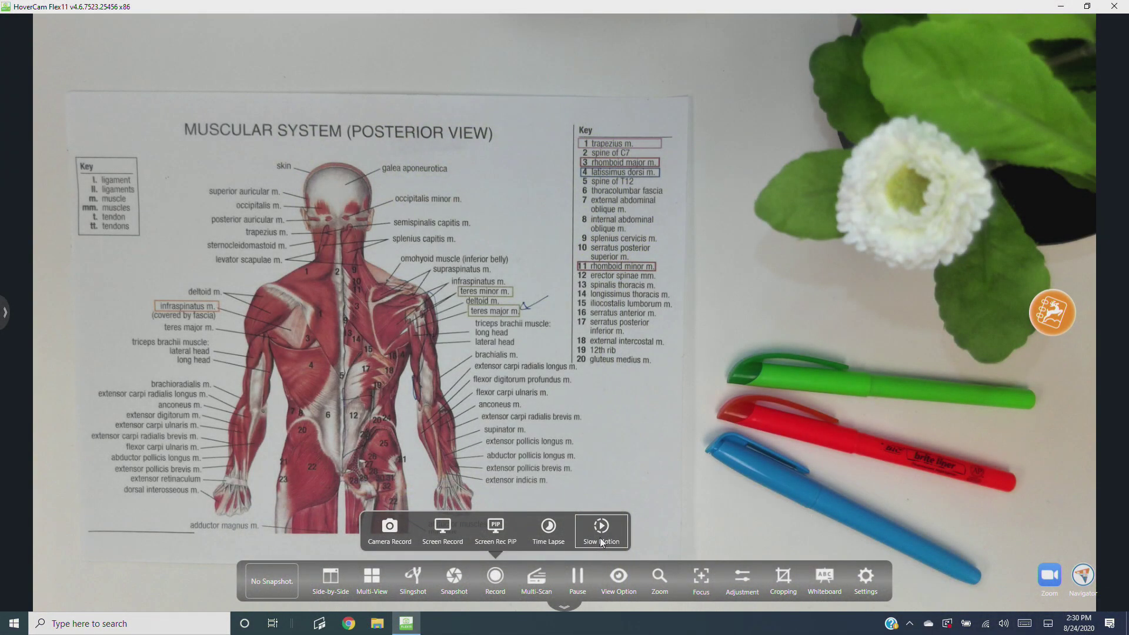
Step: Record a slow-motion clip of the hand over the muscle chart
click(602, 542)
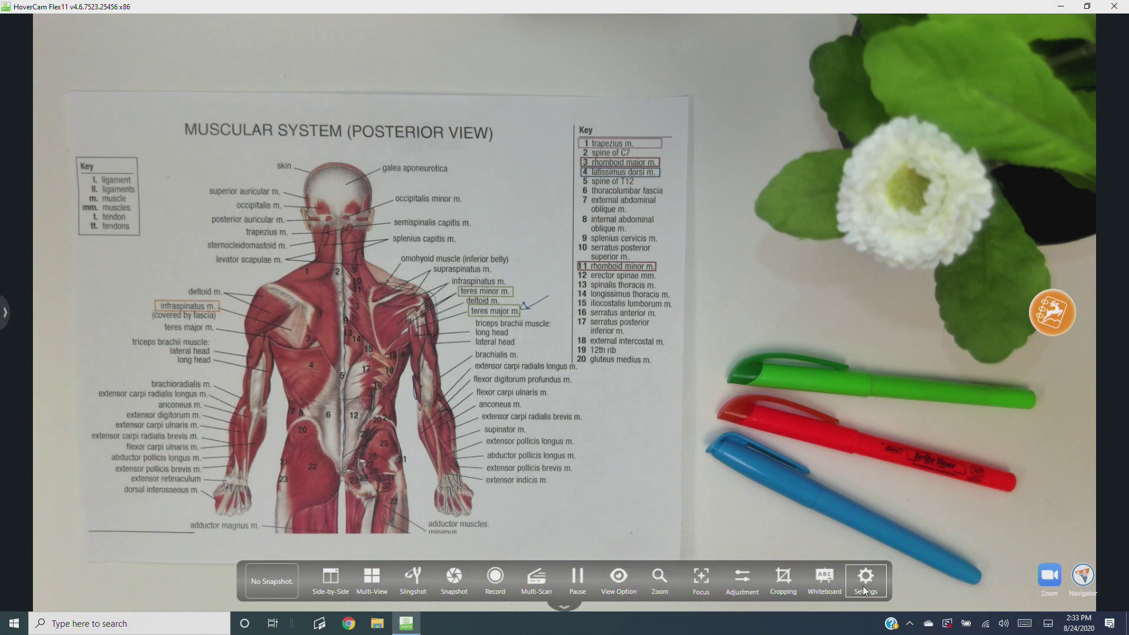
Step: In Recording settings, change the file-name prefix to 'HoverCam Vid' and output to MP4
click(864, 582)
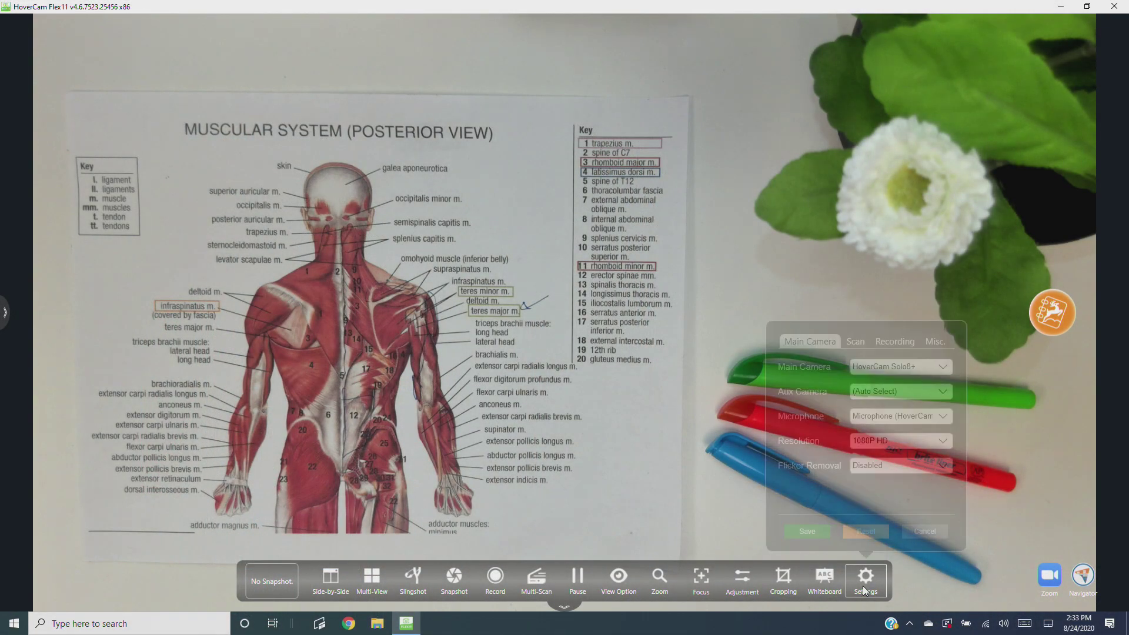
click(889, 343)
click(881, 389)
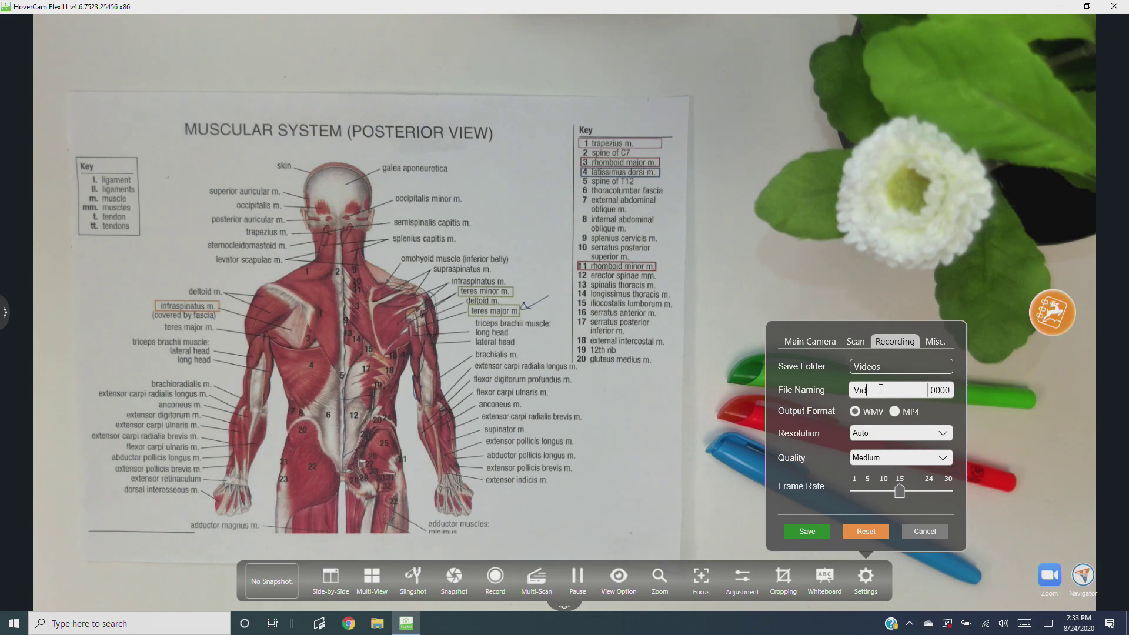
key(Home)
text(HoverCam)
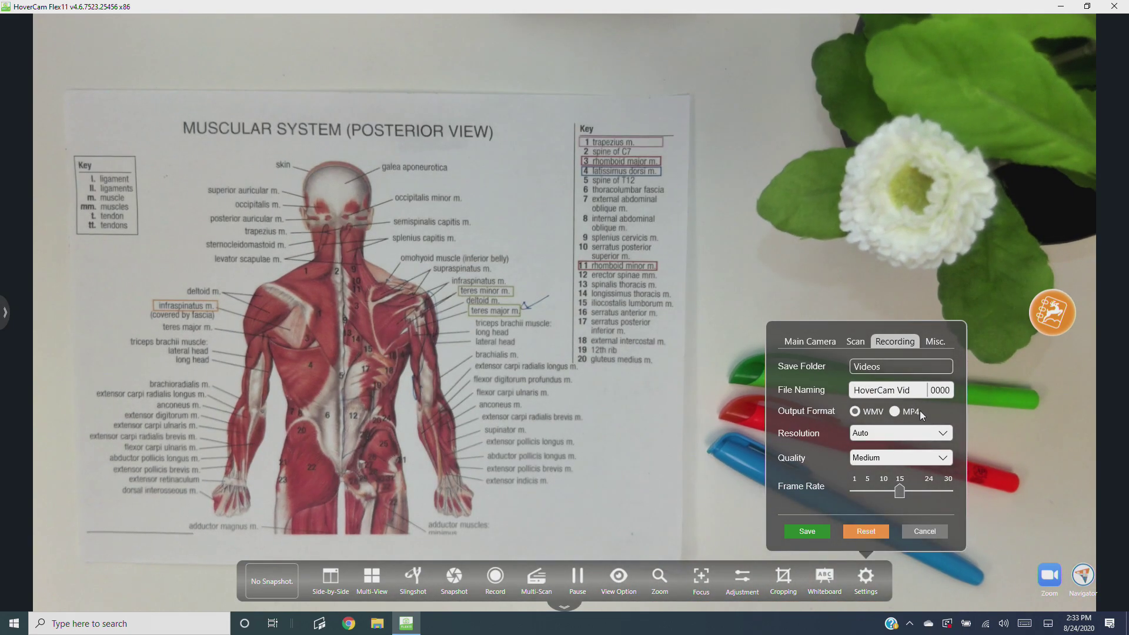
click(895, 412)
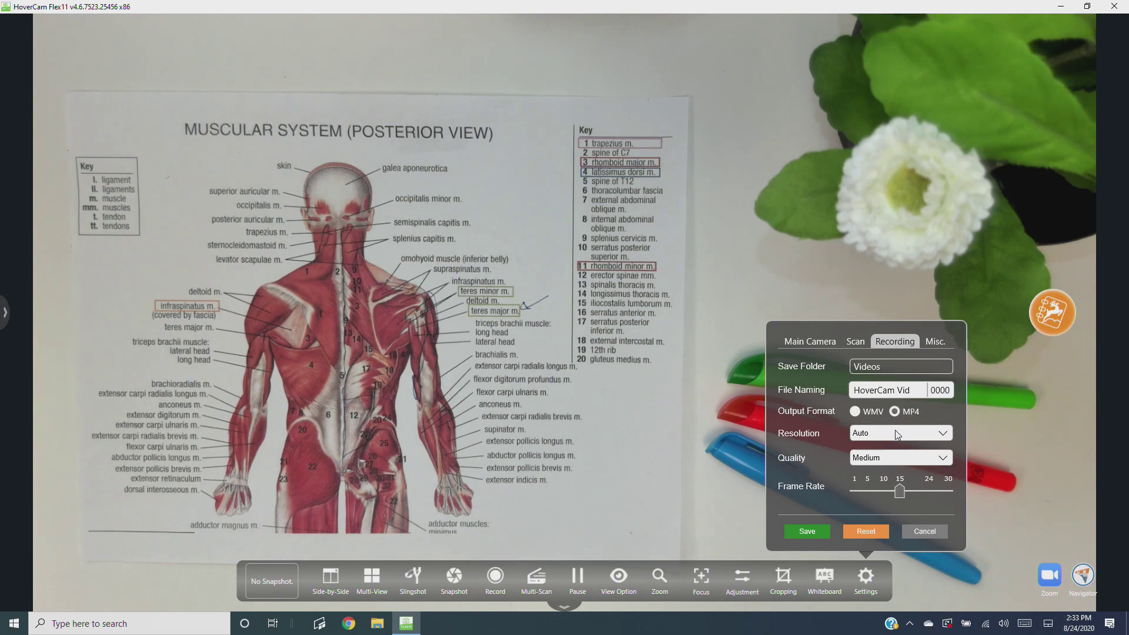
Step: Set recording resolution to 1080P, quality to Best and frame rate to 30 fps
click(898, 435)
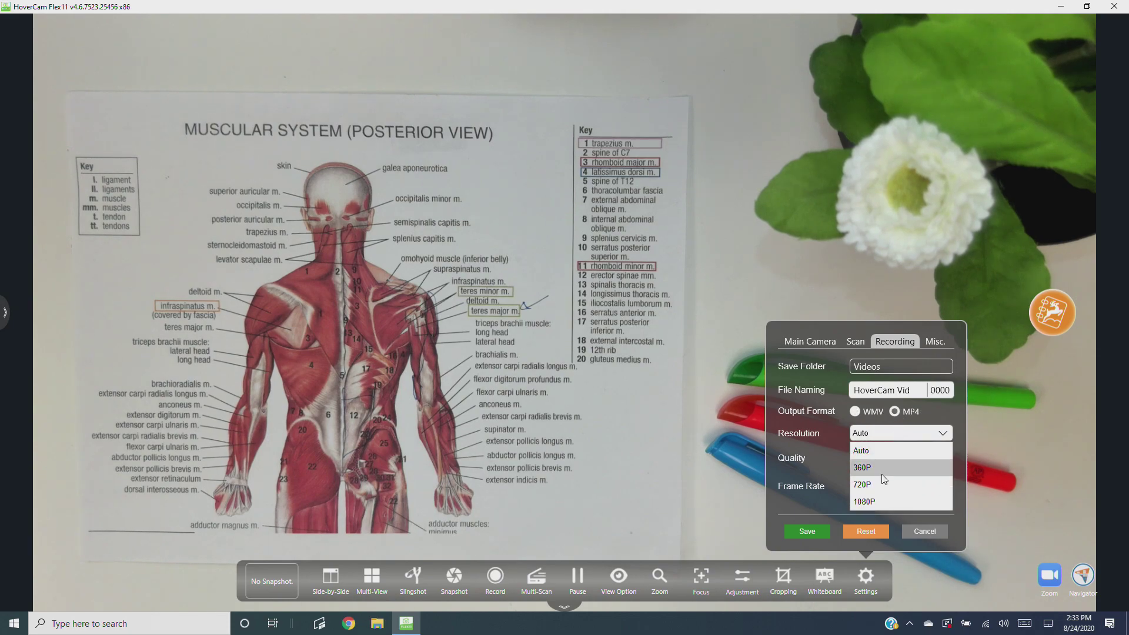
click(880, 501)
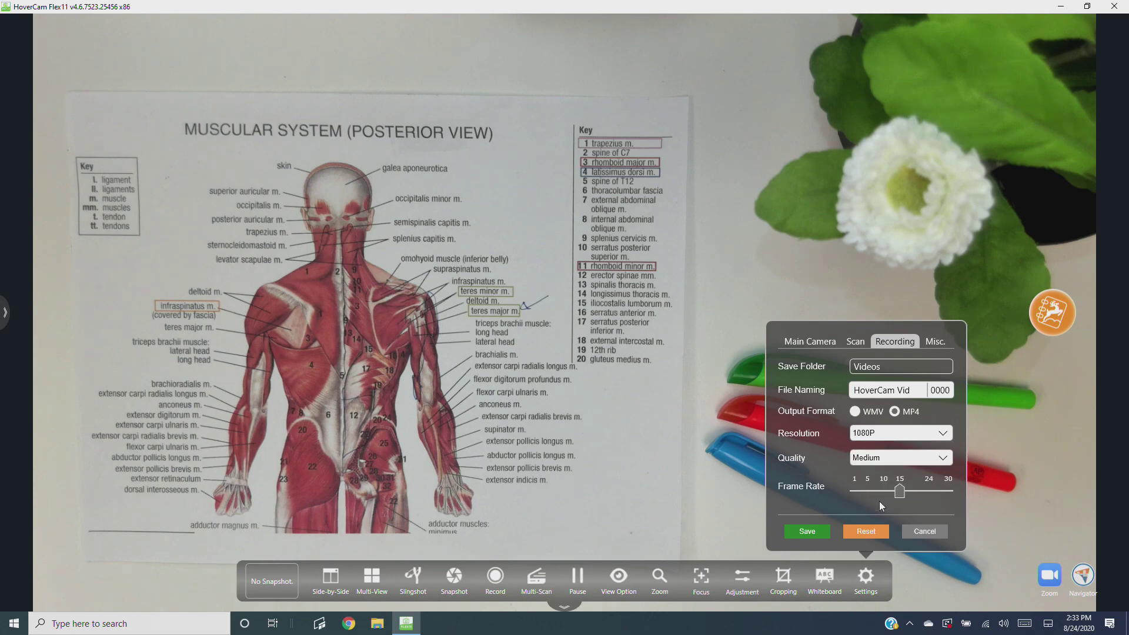
click(892, 461)
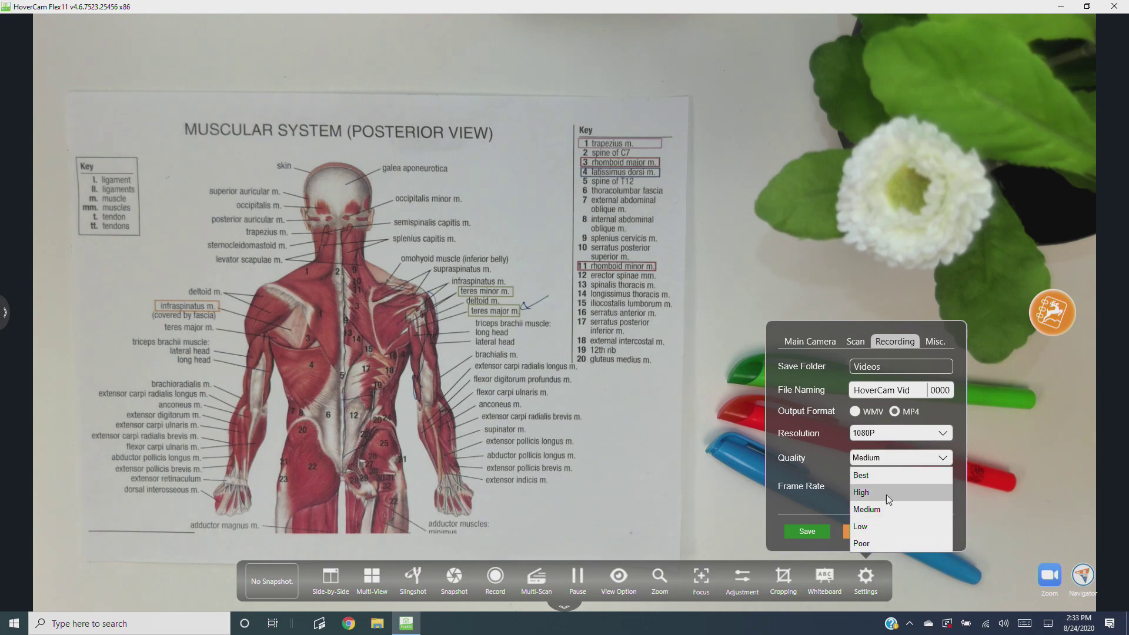
click(880, 475)
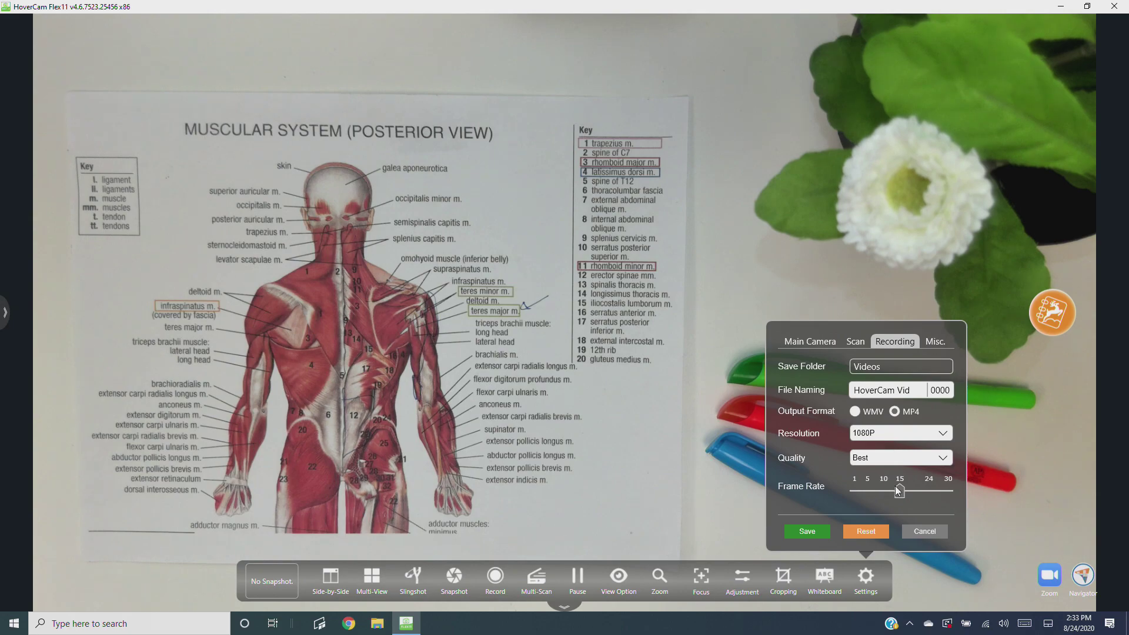
drag(901, 494, 944, 500)
Step: Pick 1080P resolution and Best quality again in the Recording settings
click(897, 435)
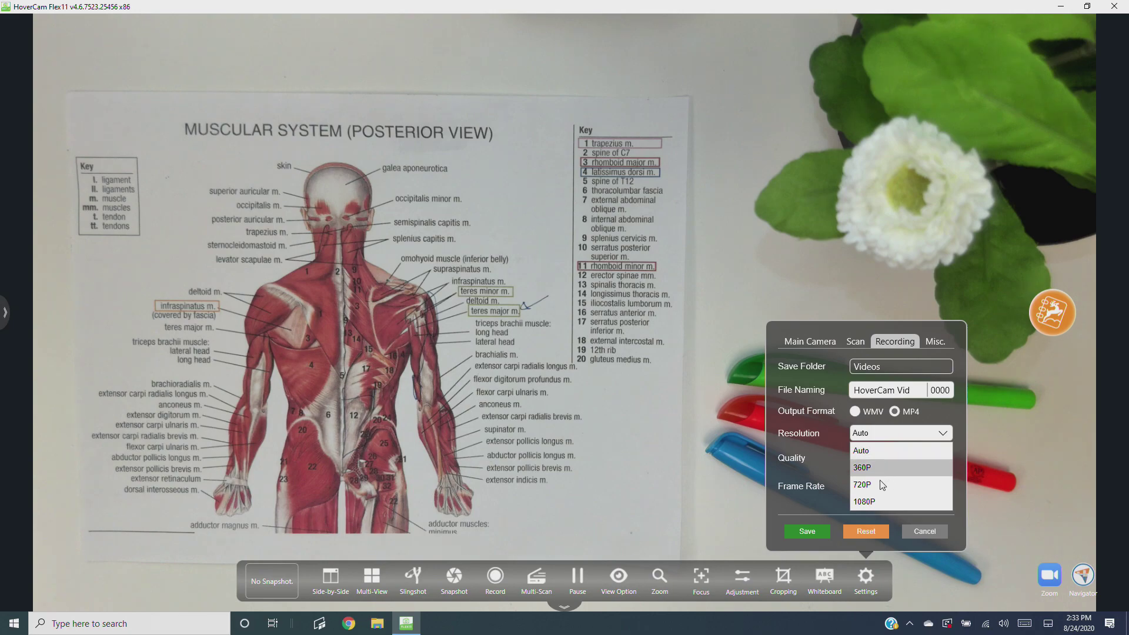
click(880, 501)
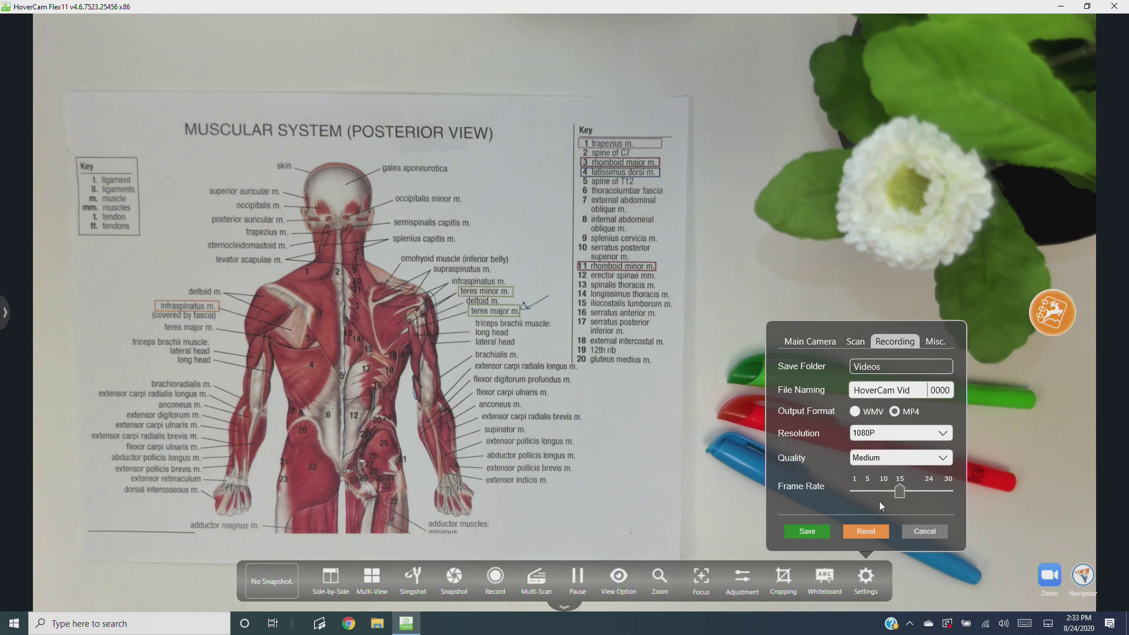
click(892, 463)
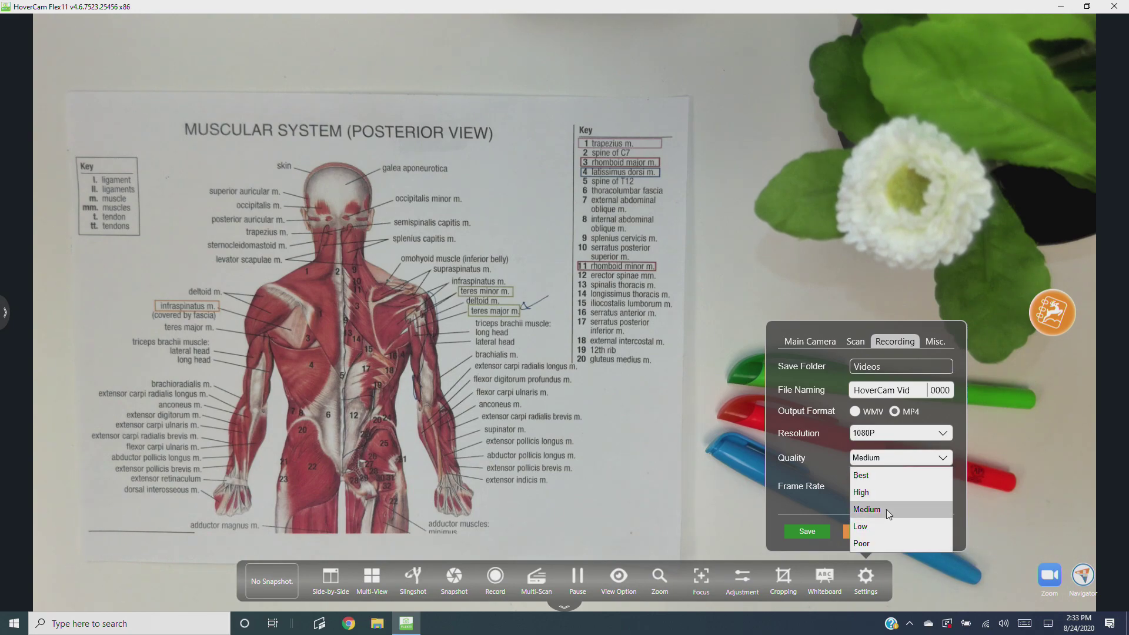
click(880, 475)
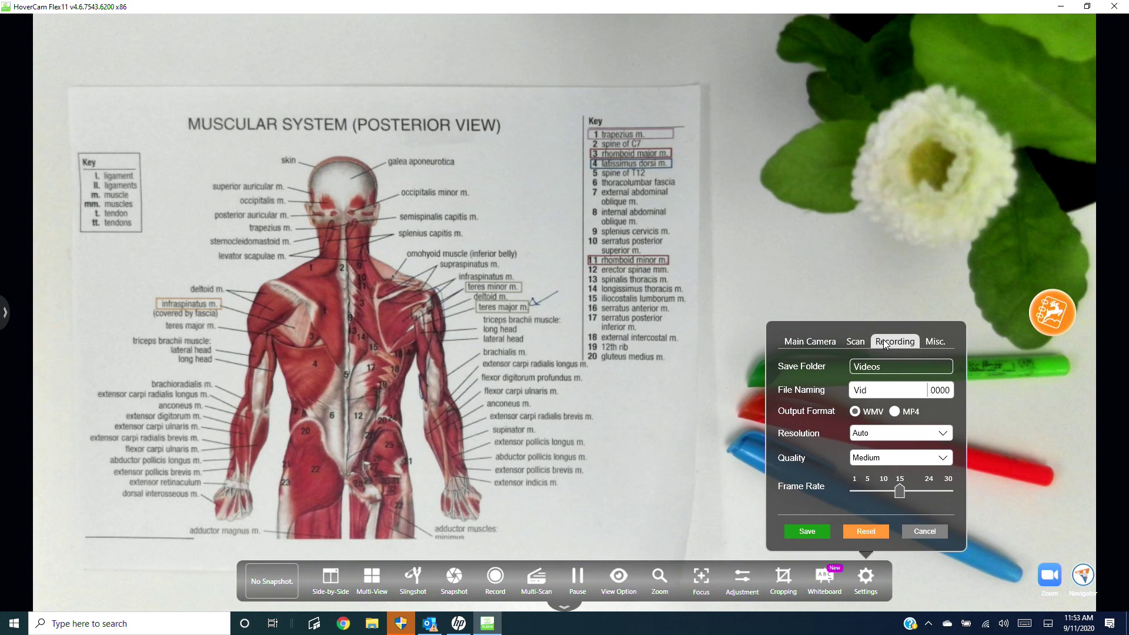
click(810, 341)
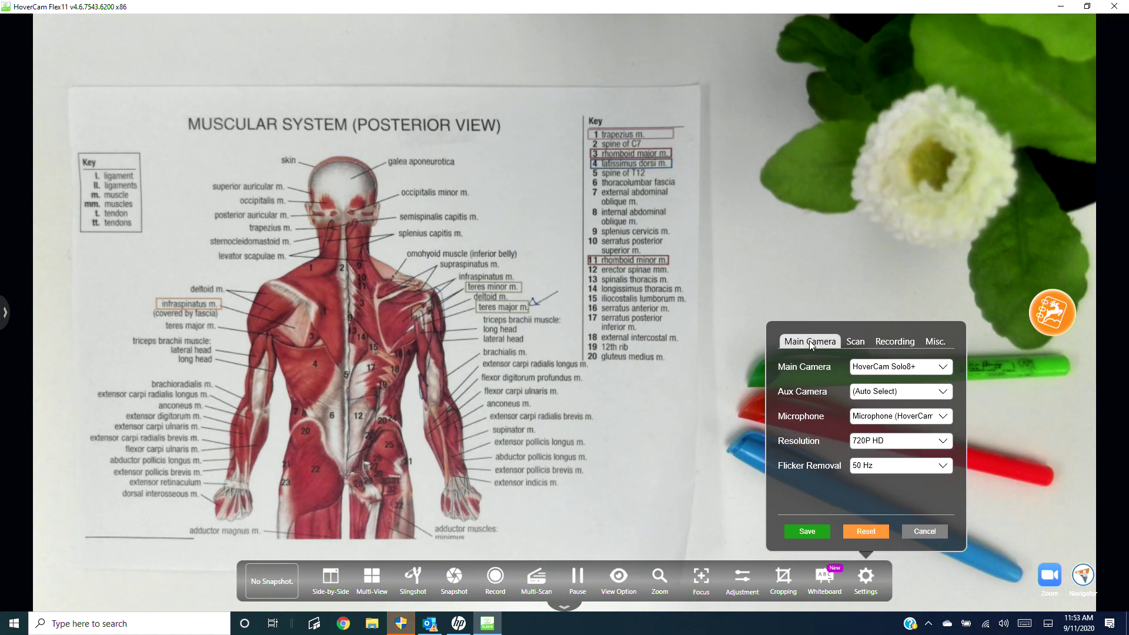
click(900, 416)
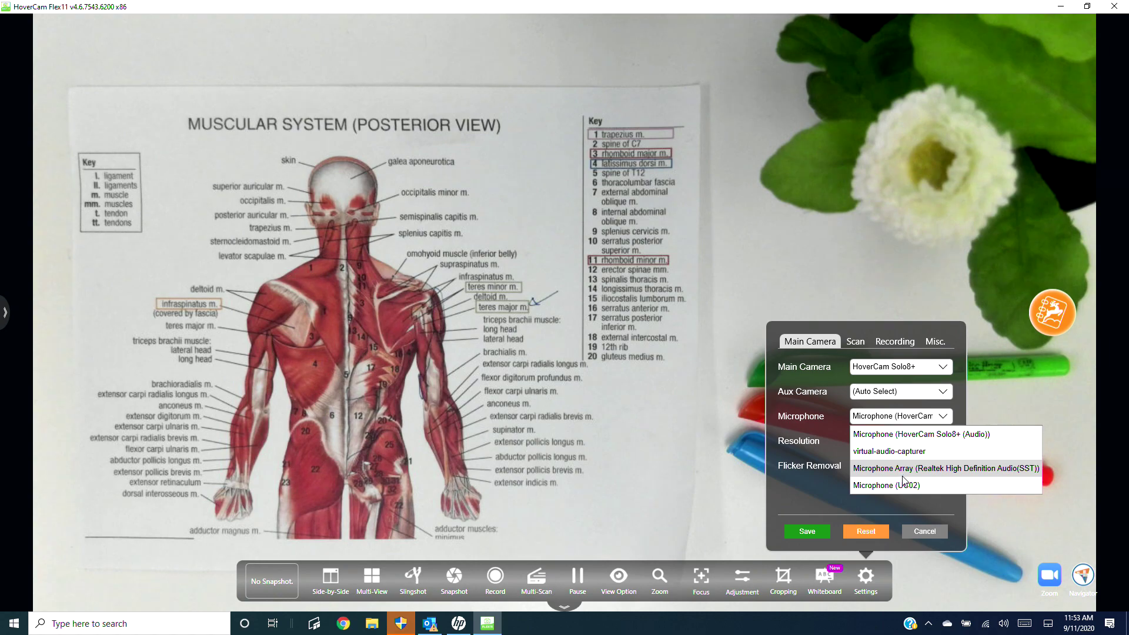
click(895, 439)
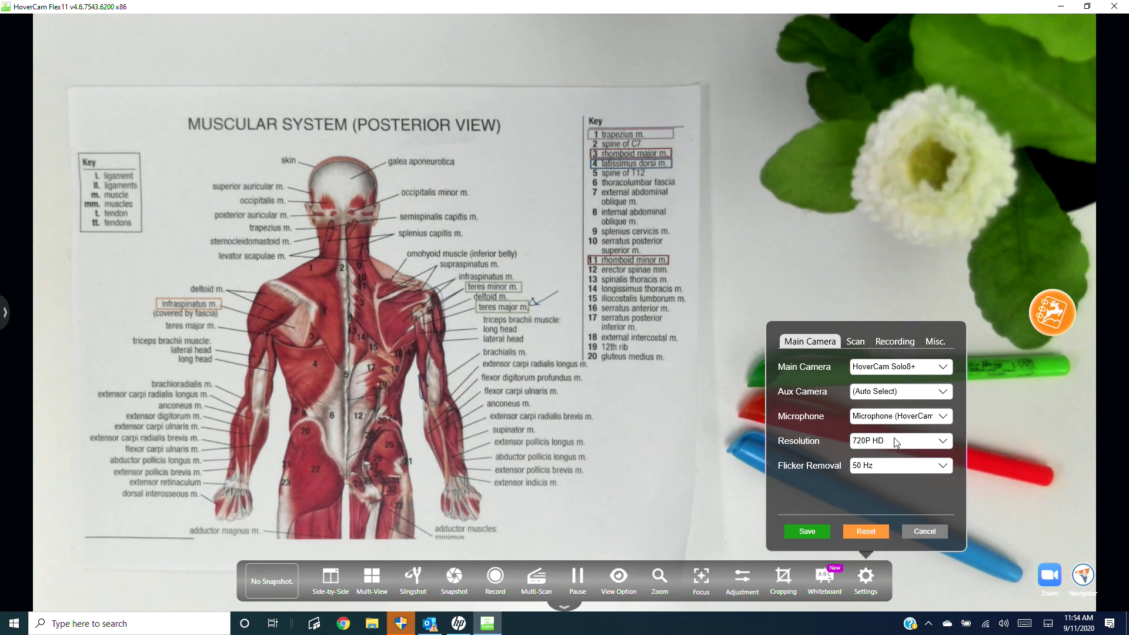